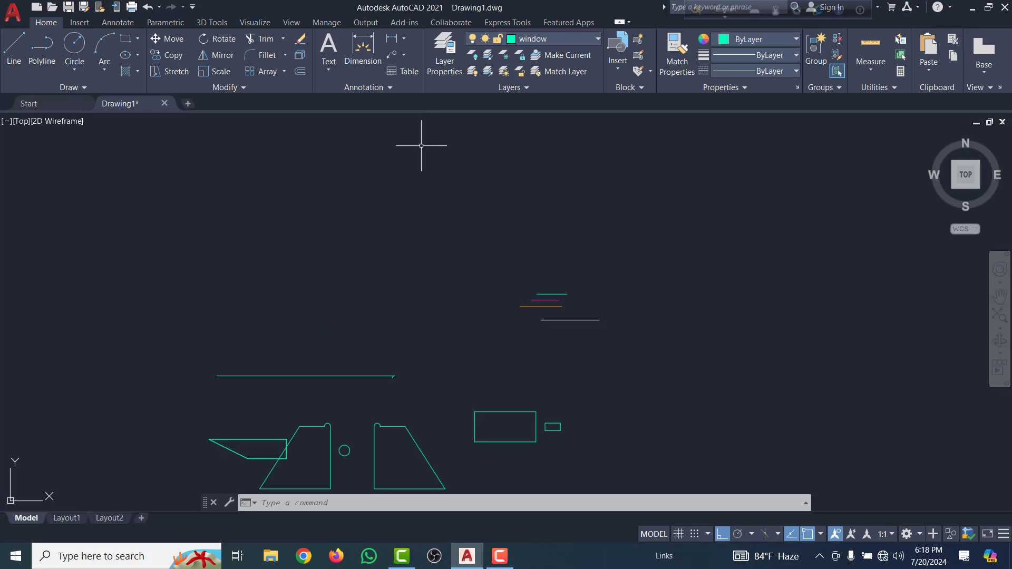
Examine the shapes in the drawing, including the long horizontal line, the two trapezoids, the circle and the rectangles.
scroll(449, 176, "down", 2)
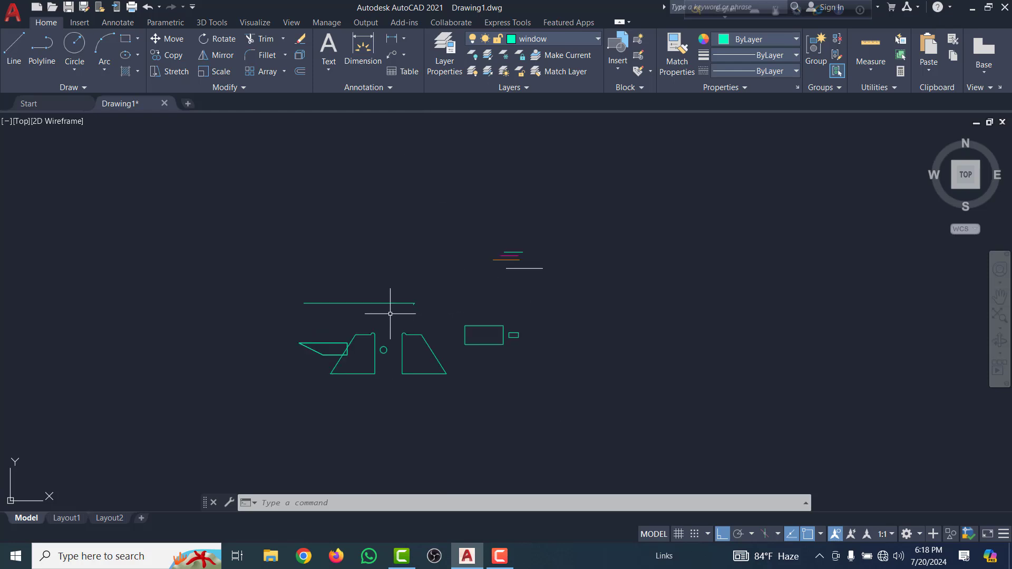
scroll(369, 332, "up", 3)
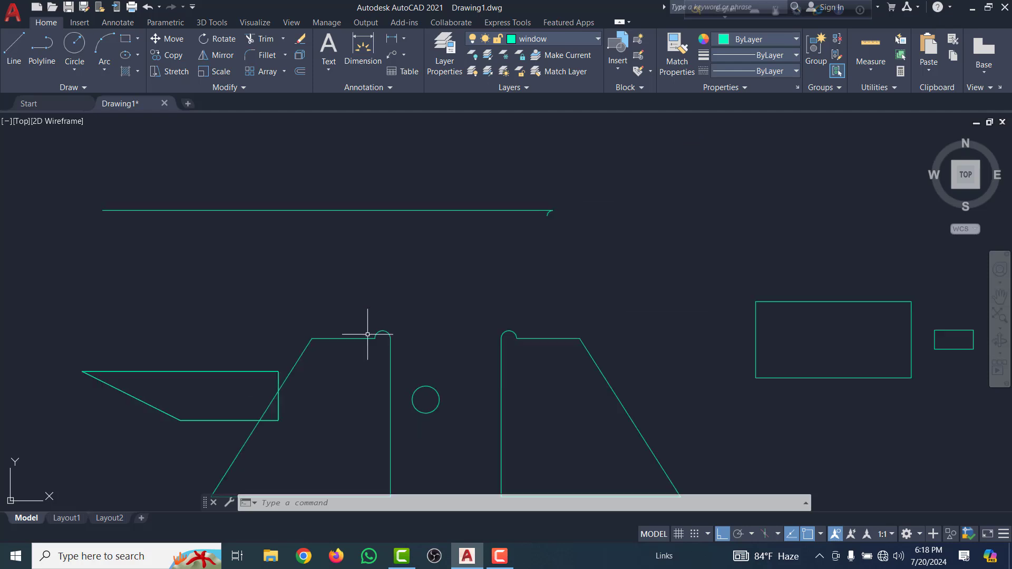
scroll(478, 277, "down", 2)
scroll(472, 247, "up", 3)
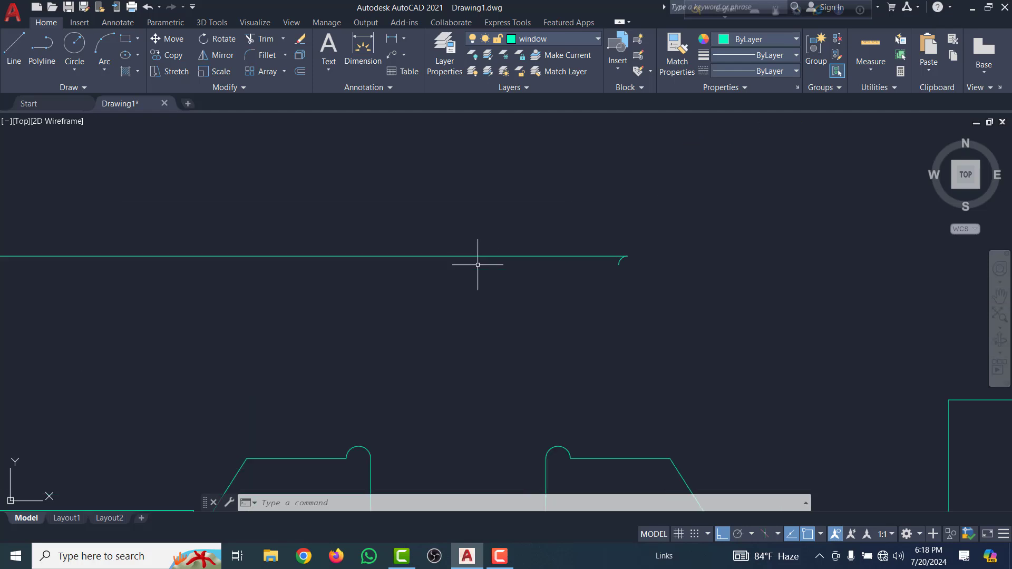
scroll(478, 264, "down", 3)
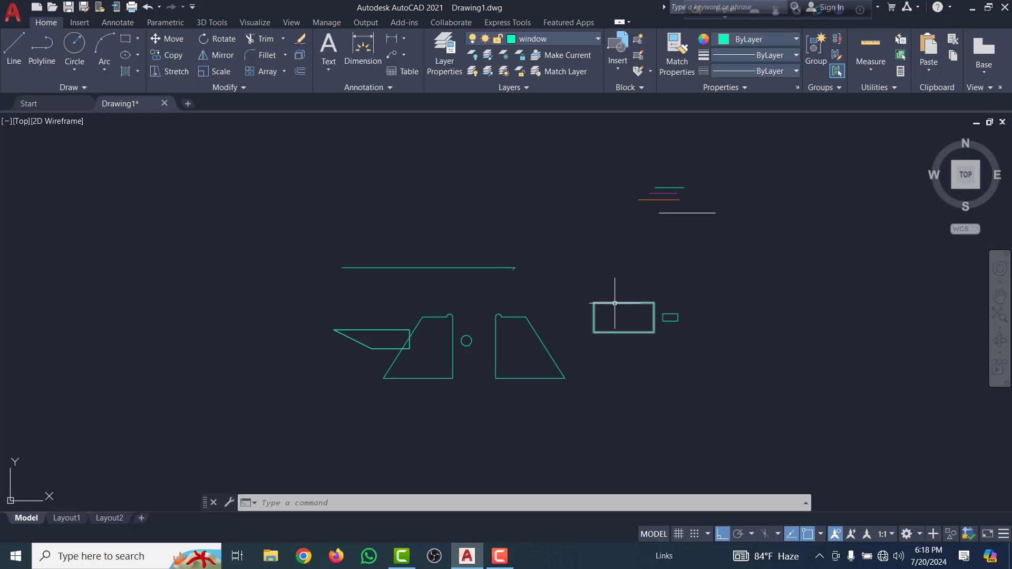
scroll(598, 311, "up", 4)
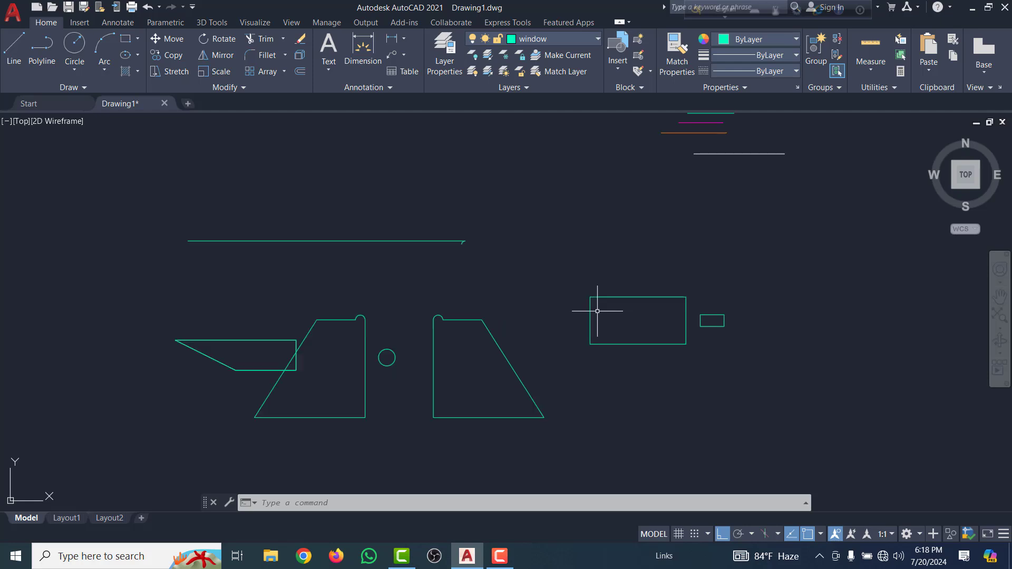
scroll(597, 287, "down", 2)
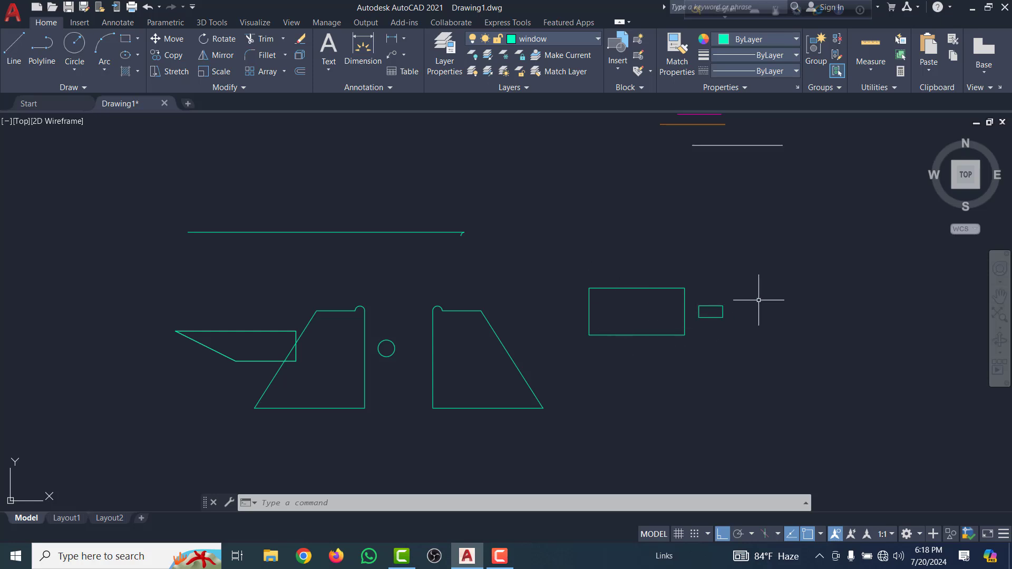
scroll(736, 271, "down", 1)
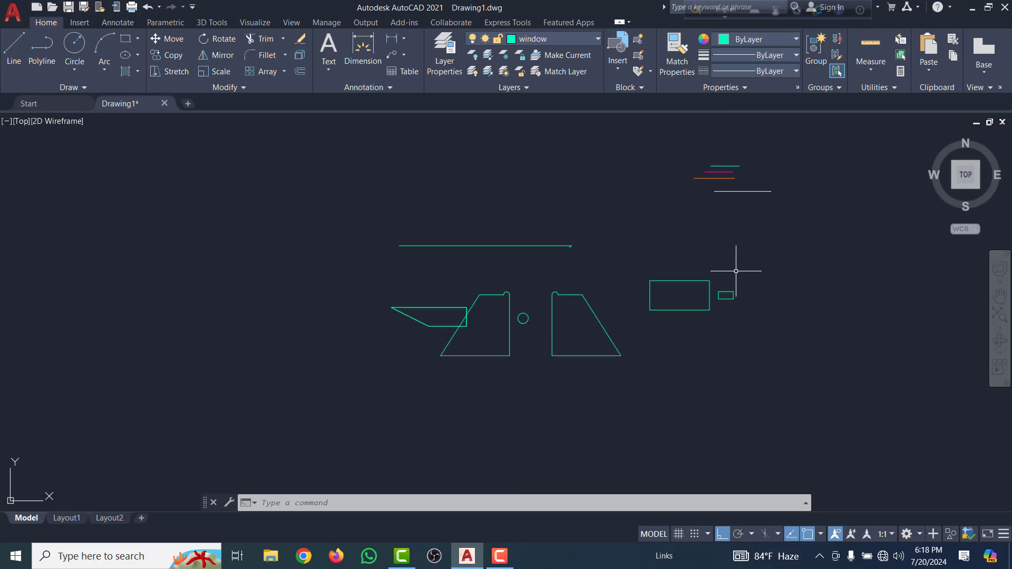
scroll(464, 317, "up", 3)
scroll(520, 293, "down", 3)
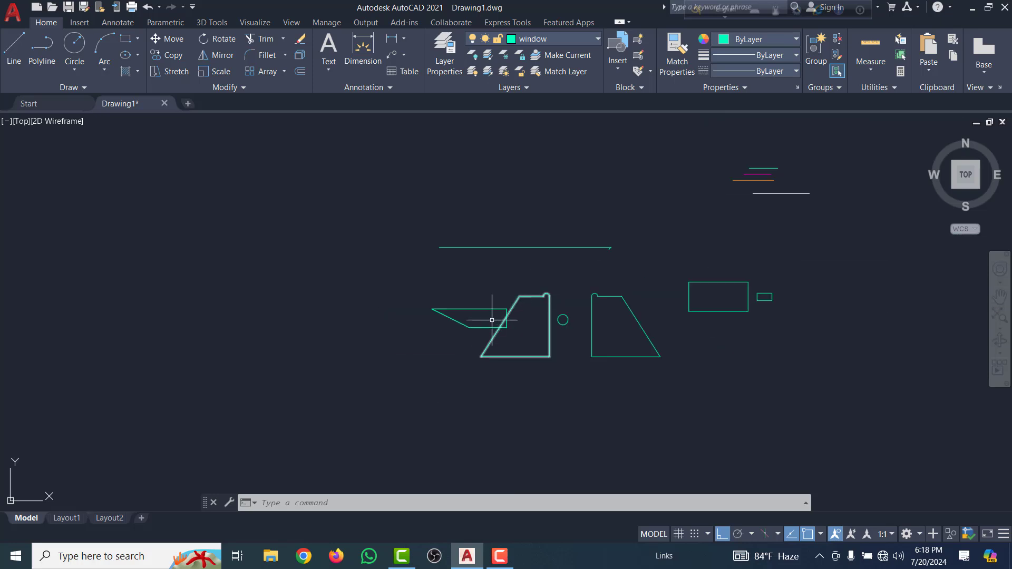
Move the four-sided pointed polyline horizontally to the left, clear of the left trapezoid.
scroll(492, 320, "up", 5)
left_click(489, 267)
left_click(436, 232)
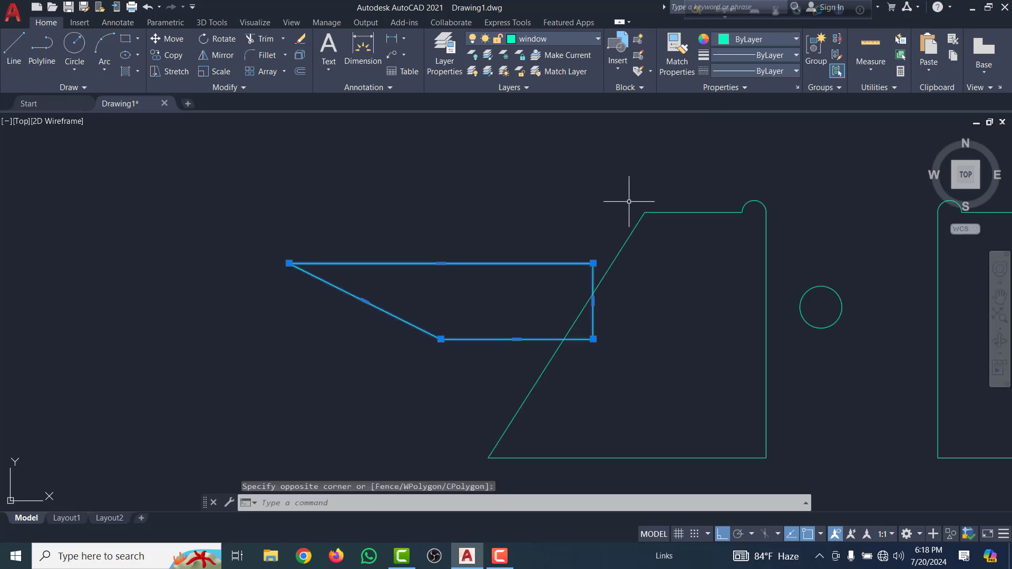
left_click(160, 40)
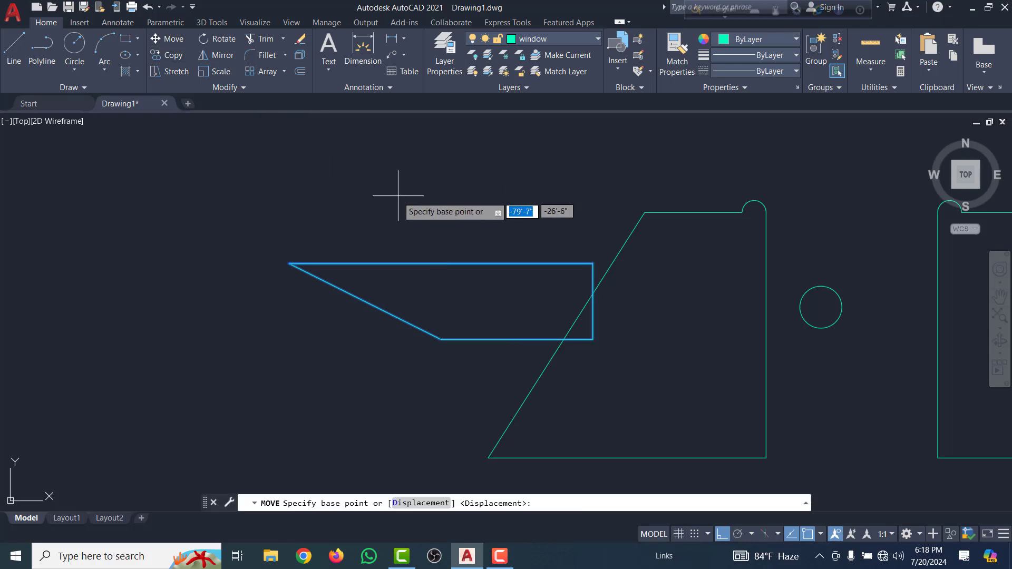
scroll(401, 198, "down", 2)
left_click(248, 222)
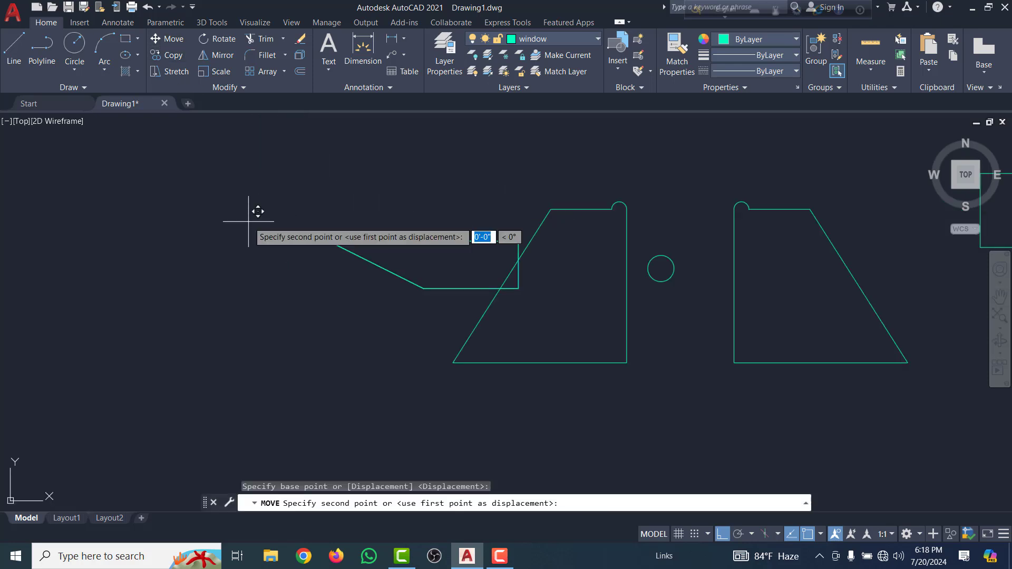
left_click(85, 211)
Erase the duplicate slanted, bottom and vertical lines left at the pointed polyline's original place.
scroll(362, 232, "up", 2)
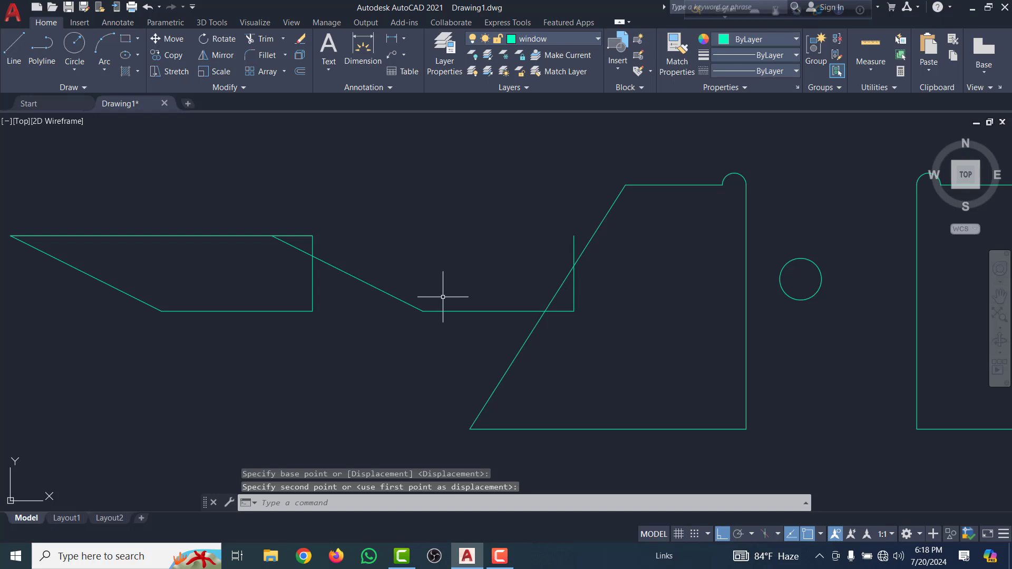
left_click(459, 330)
left_click(406, 300)
key("Delete")
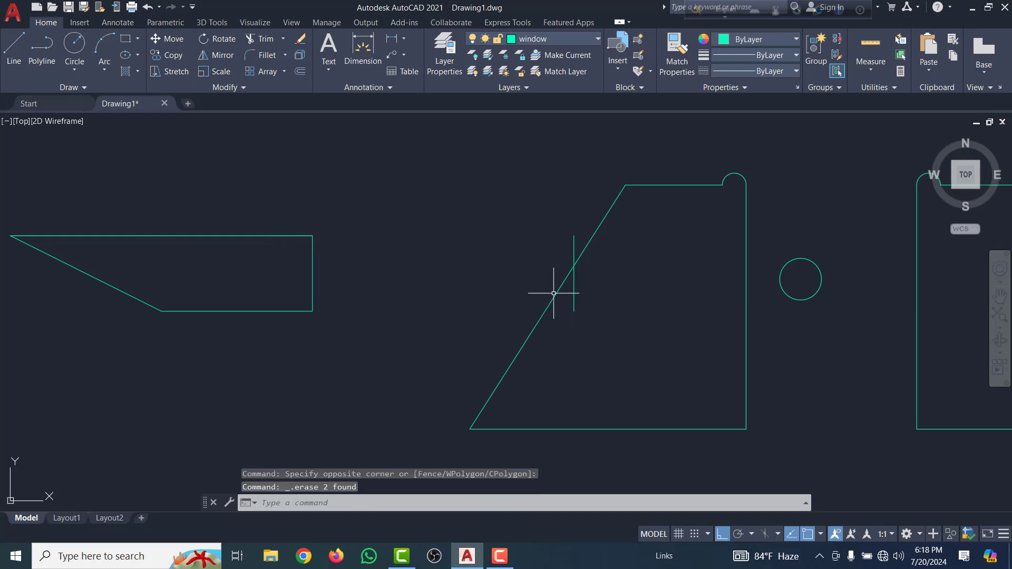
left_click(509, 184)
left_click(605, 331)
key("Delete")
scroll(452, 267, "down", 4)
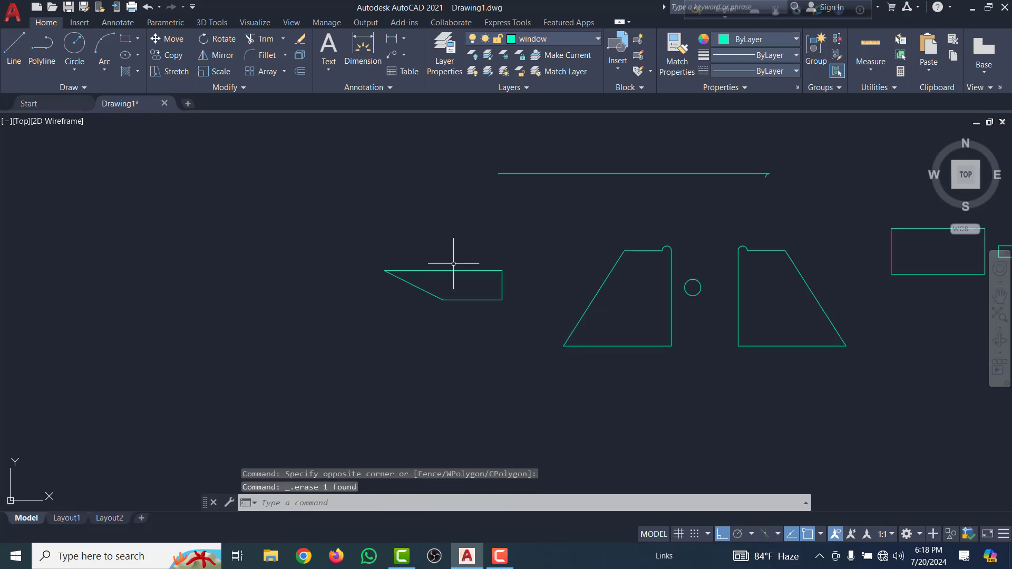
Rotate the pointed polyline by 60 degrees about its sharp left corner.
scroll(414, 279, "up", 5)
scroll(463, 267, "down", 5)
scroll(517, 236, "up", 2)
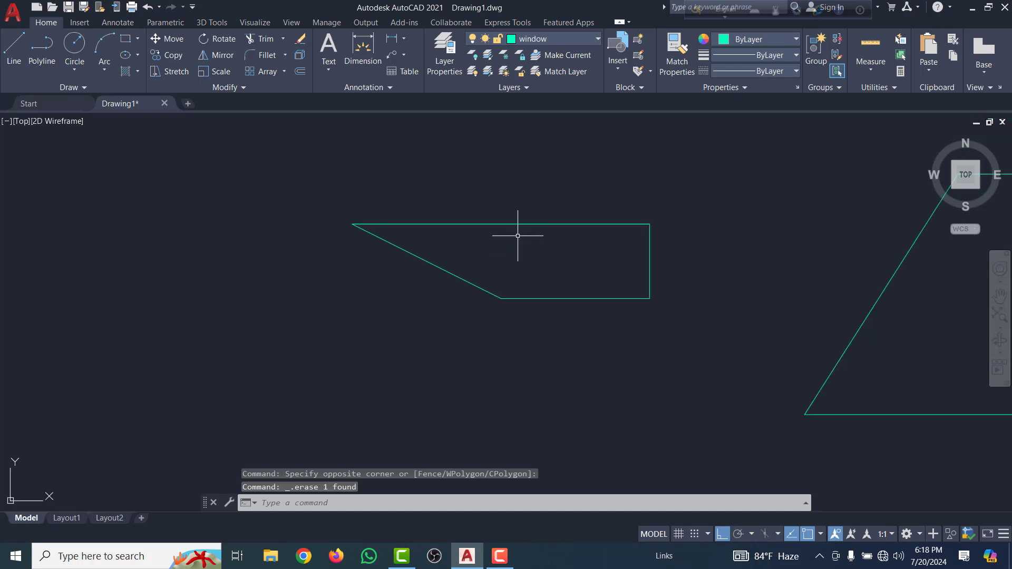
left_click(474, 224)
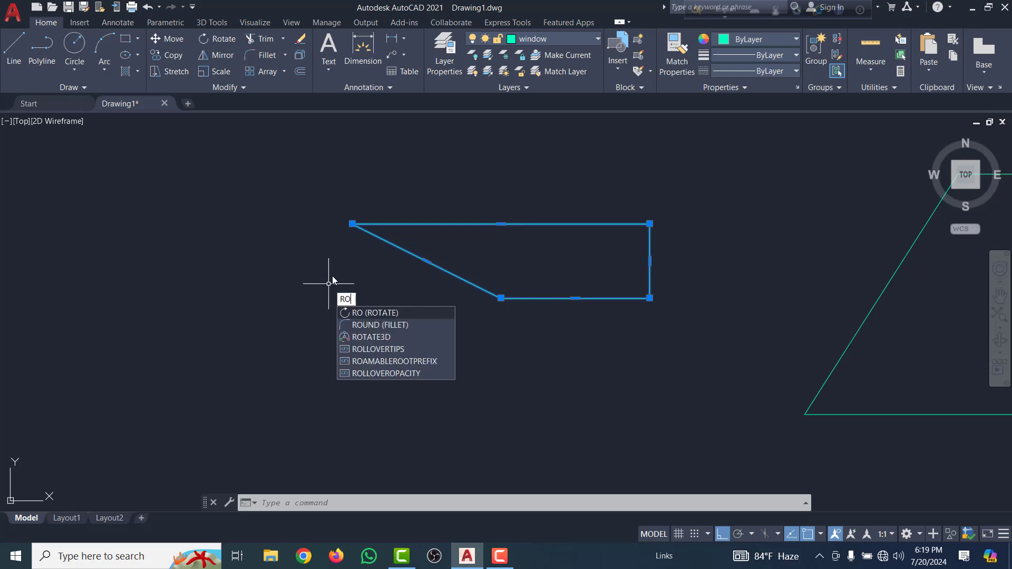
key("Return")
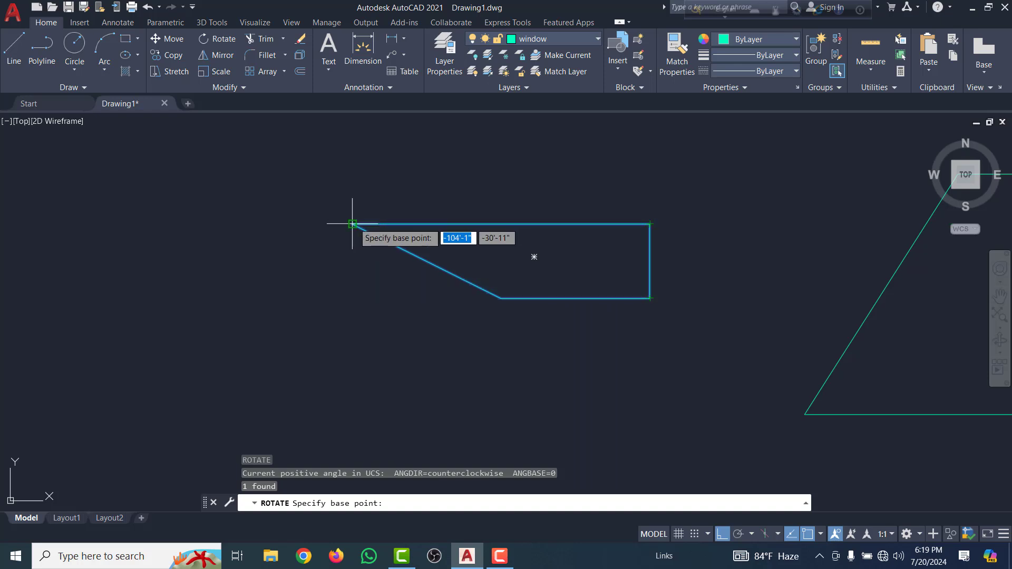
left_click(353, 224)
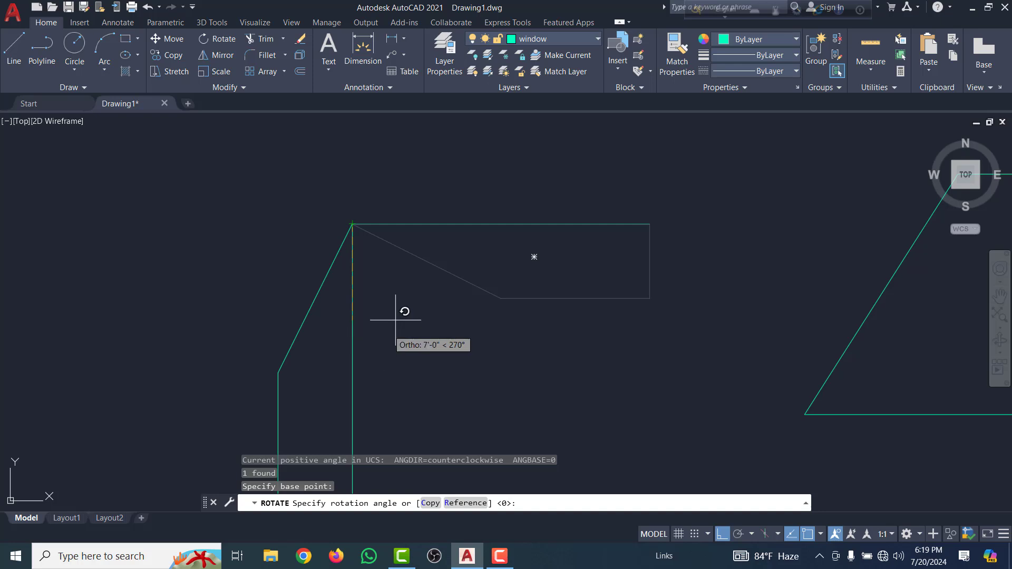
scroll(474, 237, "down", 3)
scroll(448, 245, "up", 5)
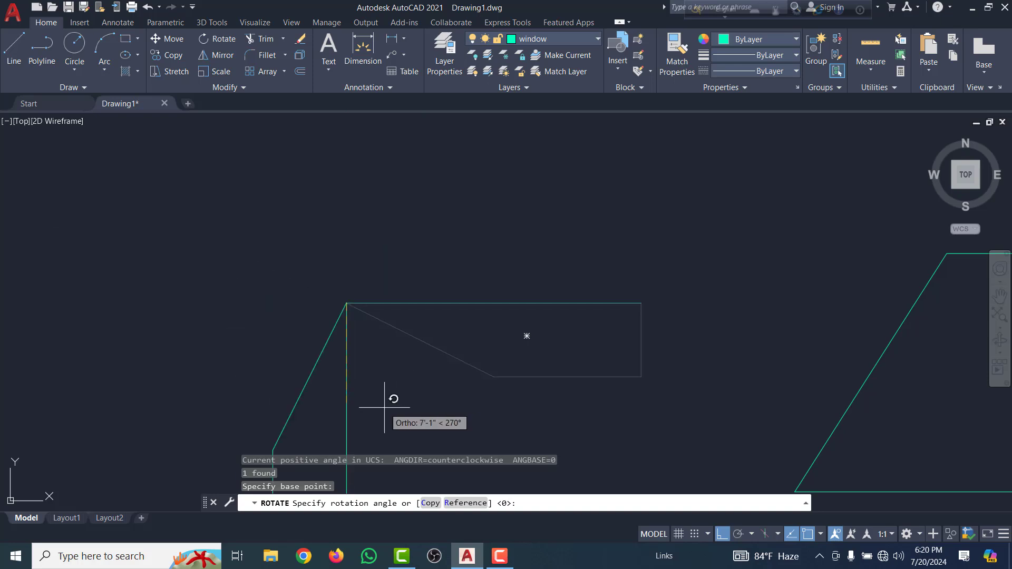
type("6")
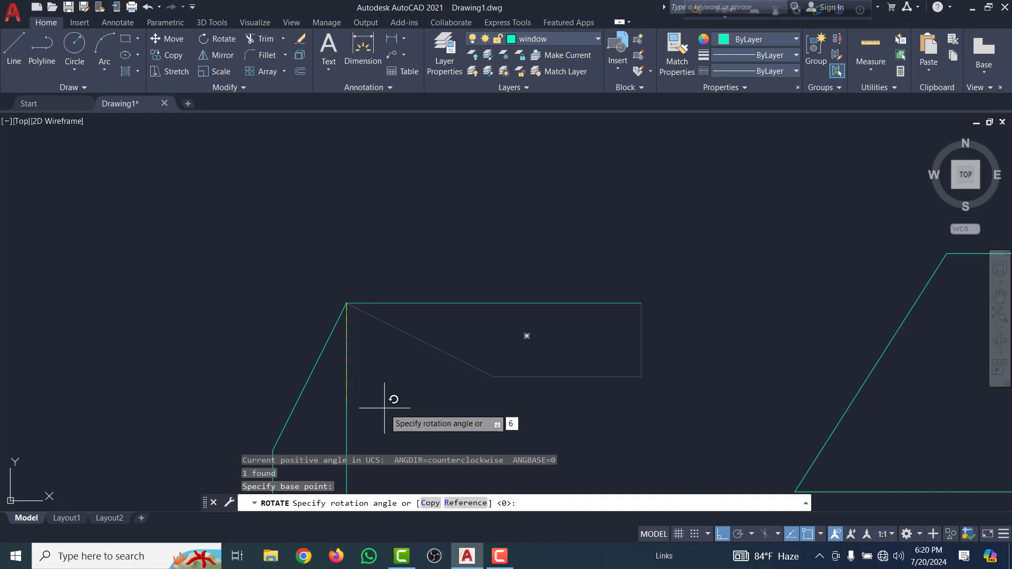
type("0")
key("Return")
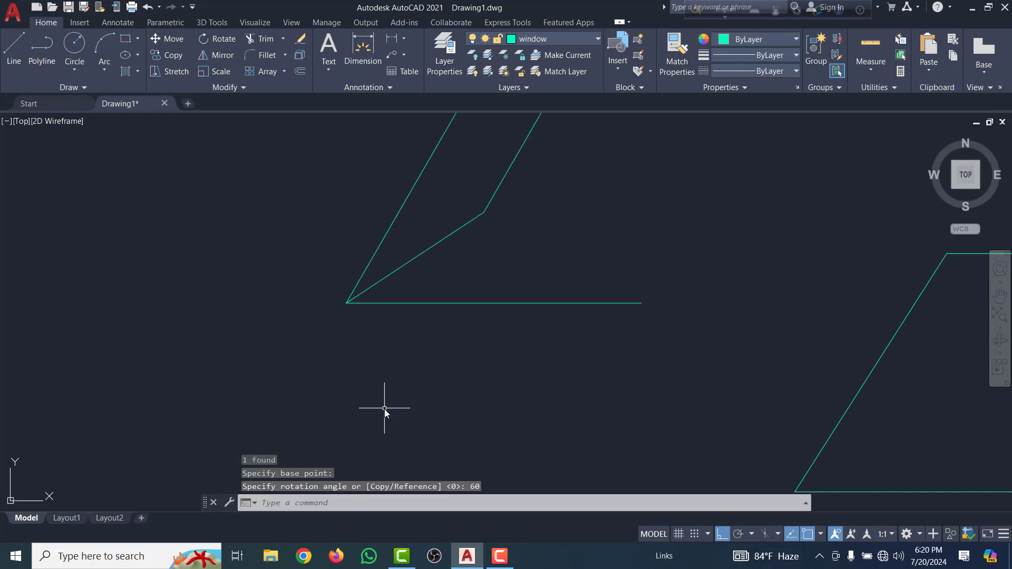
Erase the leftover horizontal line that starts at the rotated polyline's sharp corner.
scroll(429, 355, "down", 4)
scroll(472, 308, "up", 4)
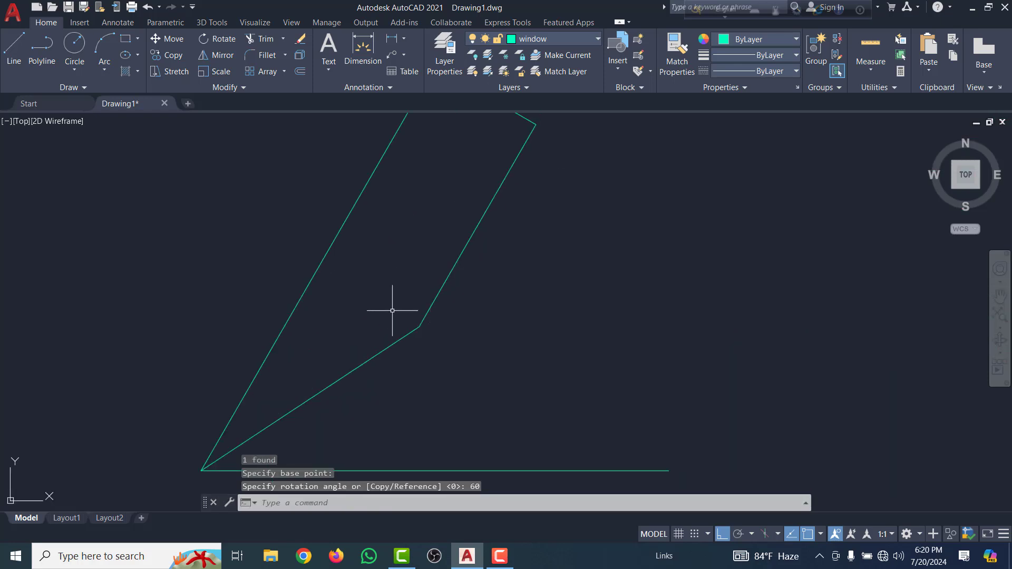
scroll(435, 324, "down", 2)
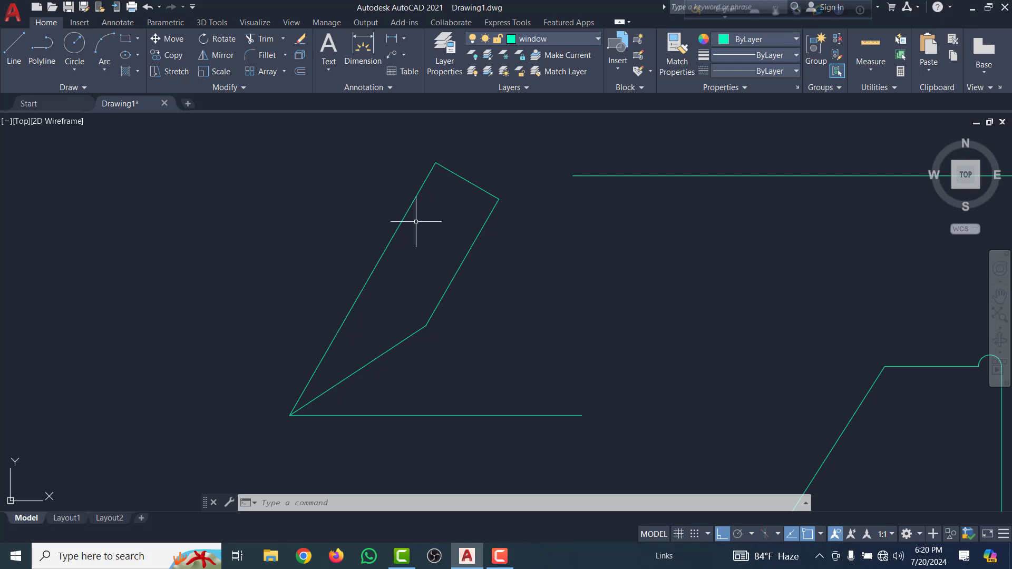
scroll(402, 207, "down", 4)
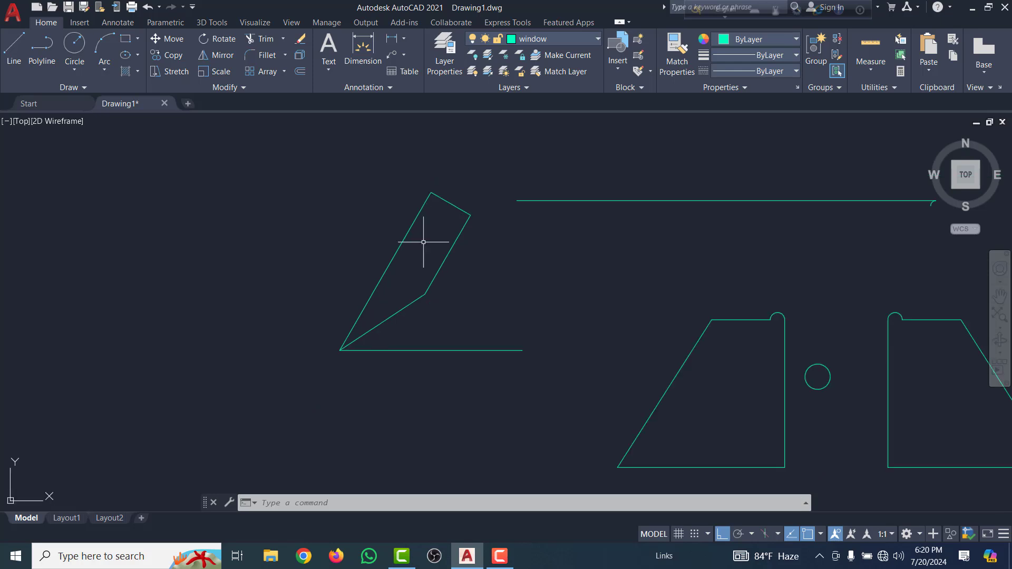
left_click(484, 331)
left_click(449, 291)
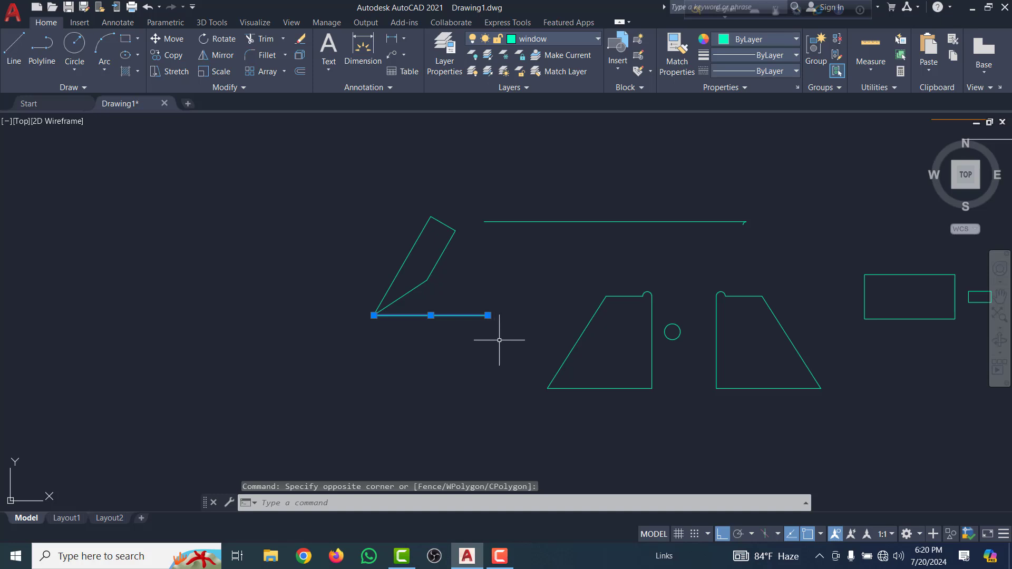
key("Delete")
Move the left trapezoid straight up so that it crosses the long horizontal line.
scroll(465, 334, "down", 2)
scroll(609, 311, "down", 2)
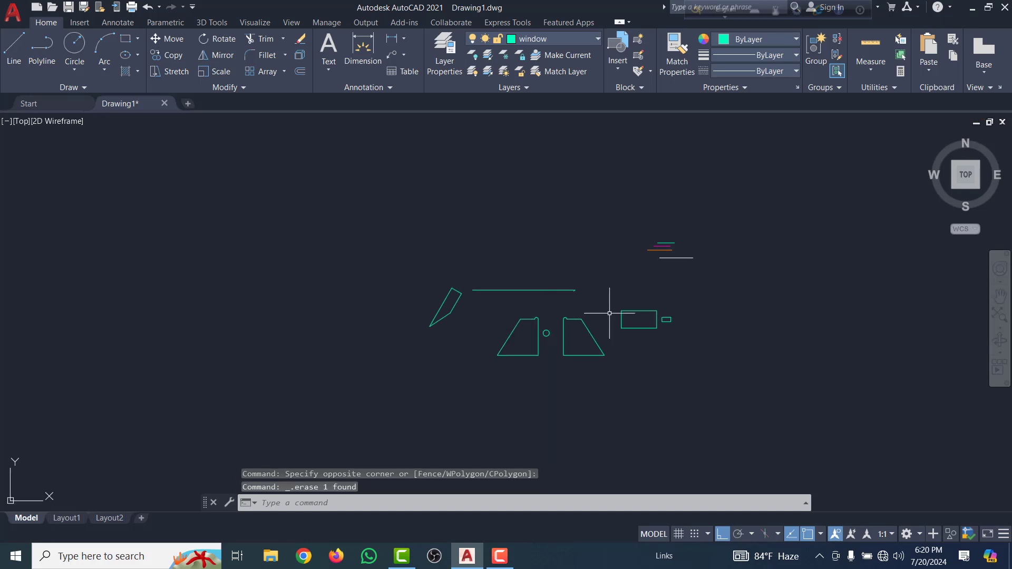
scroll(606, 311, "up", 7)
scroll(599, 288, "down", 3)
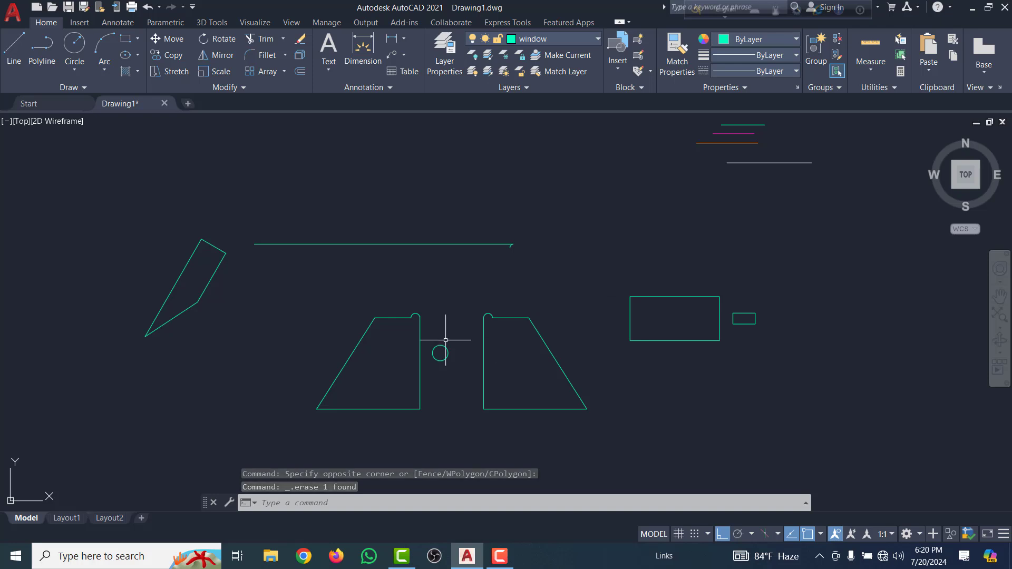
scroll(428, 339, "up", 2)
left_click(406, 343)
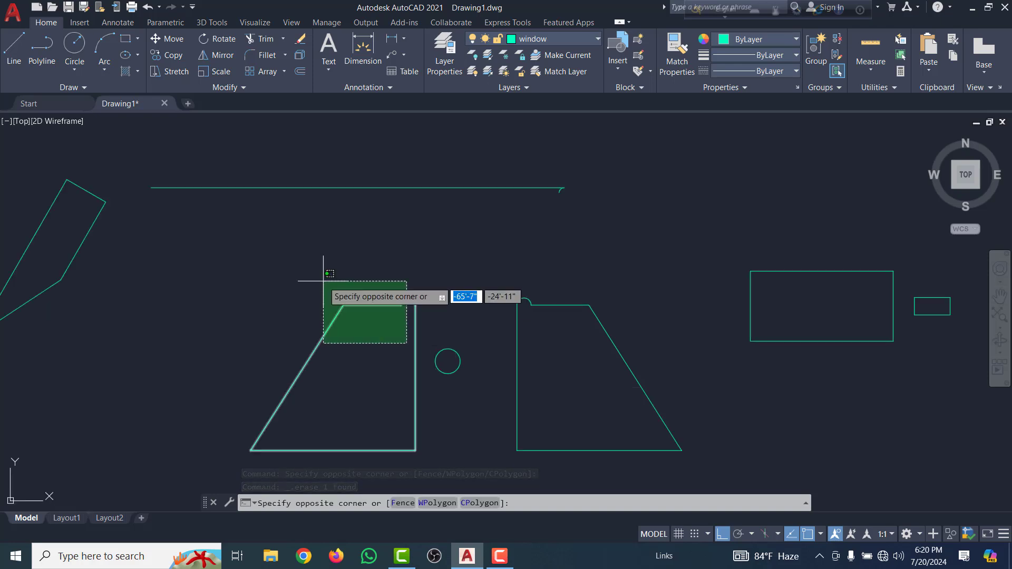
left_click(330, 283)
scroll(447, 195, "down", 2)
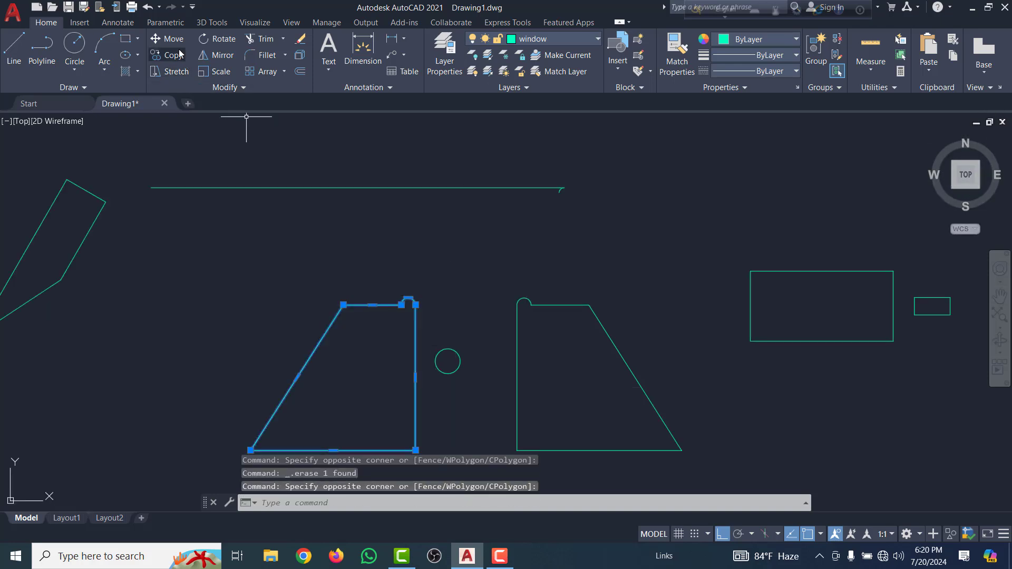
left_click(168, 38)
scroll(451, 207, "down", 2)
left_click(303, 279)
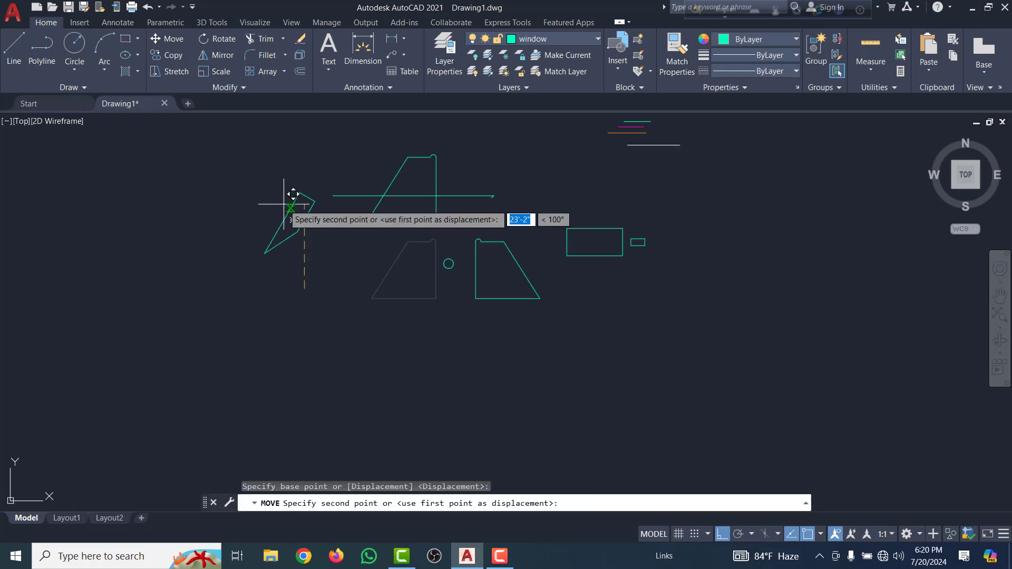
left_click(282, 216)
Trim the portion of the long horizontal line that lies inside the moved trapezoid.
scroll(408, 190, "up", 5)
scroll(515, 199, "down", 2)
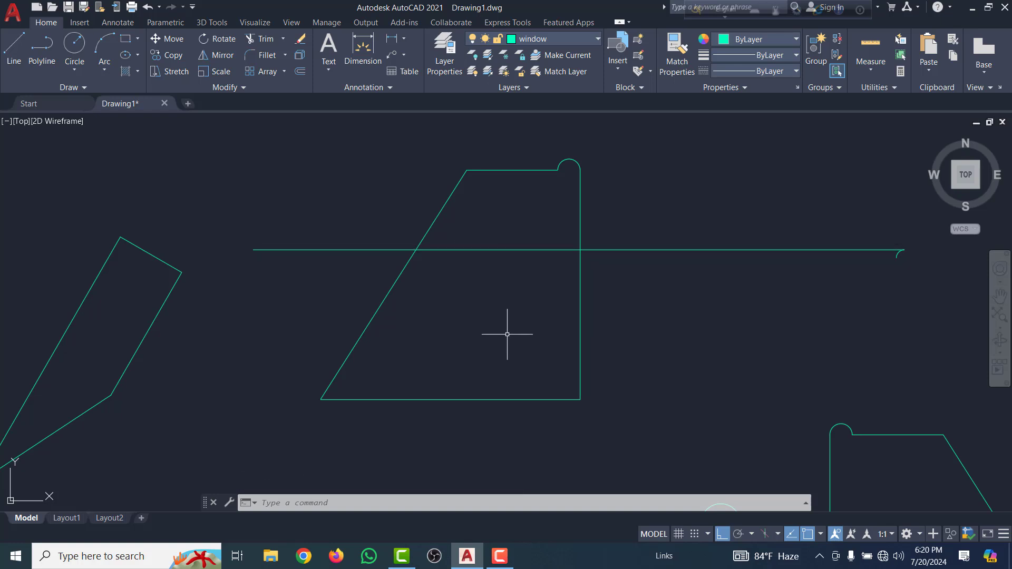
left_click(500, 251)
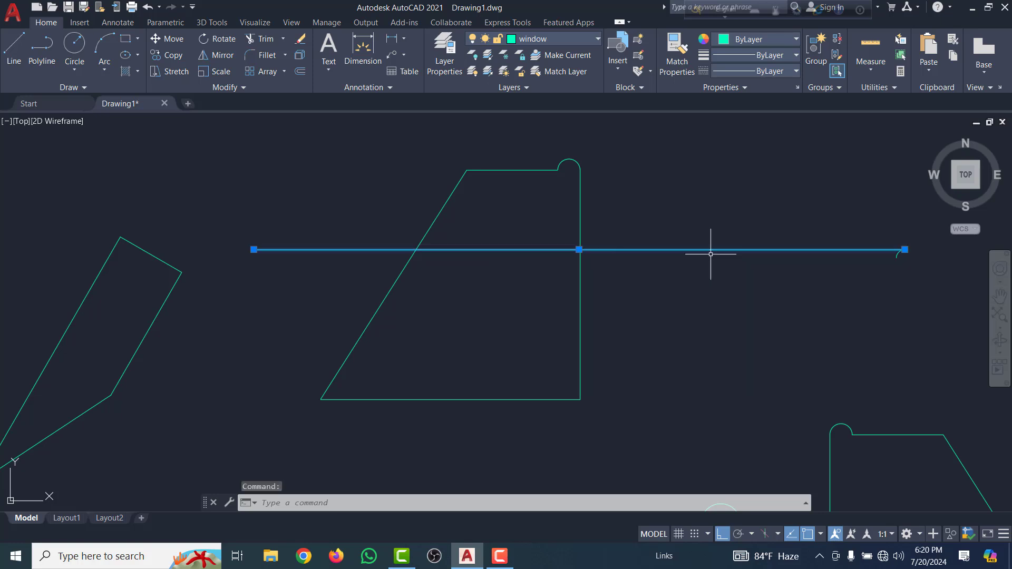
key("Escape")
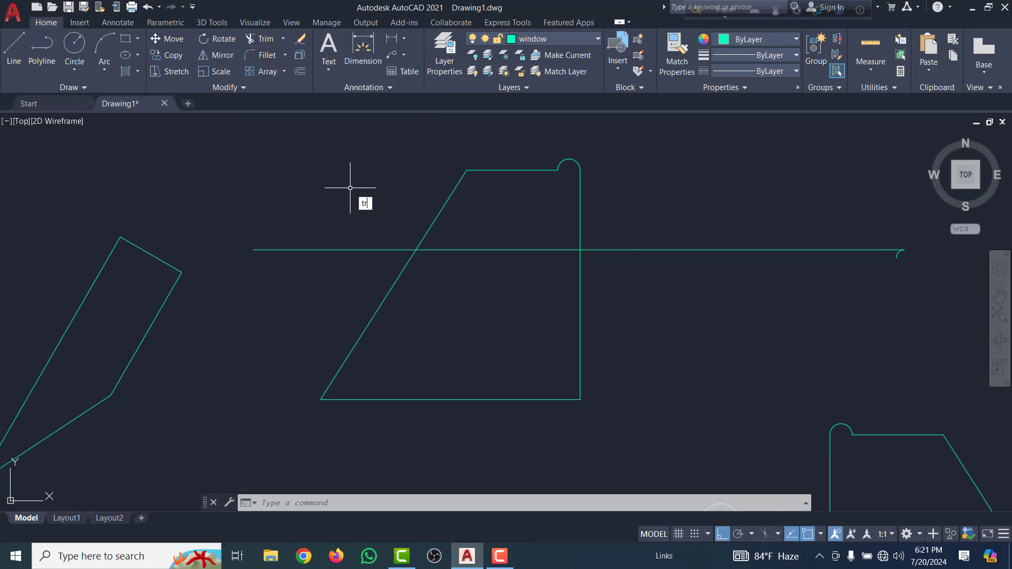
type("tr")
key("Return")
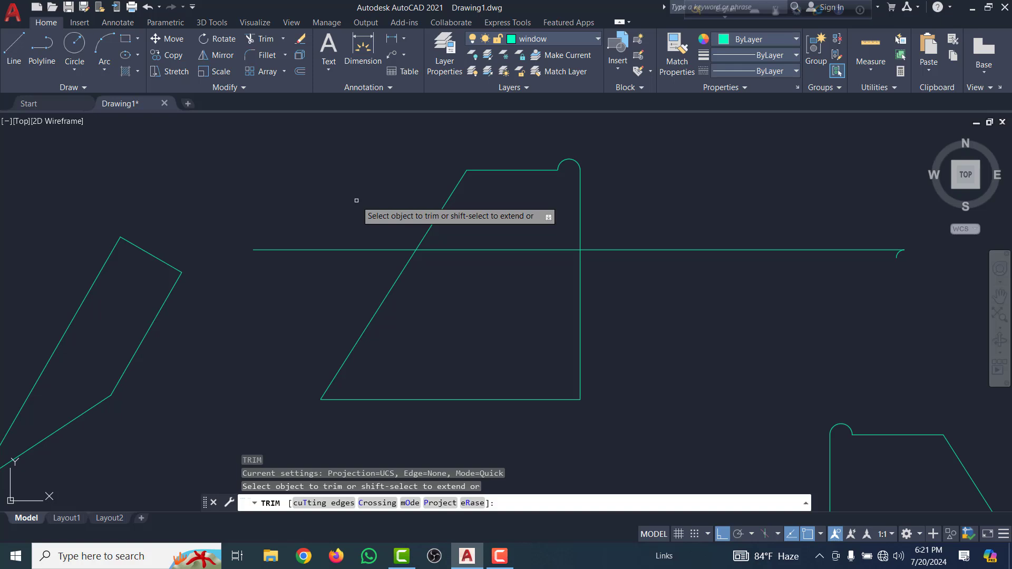
left_click(476, 248)
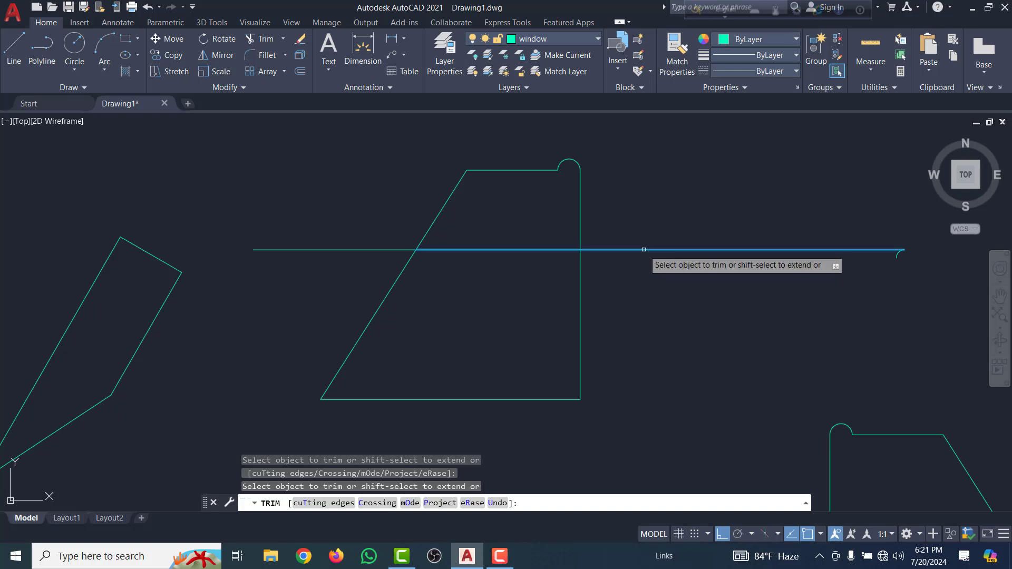
left_click(643, 249)
key("Escape")
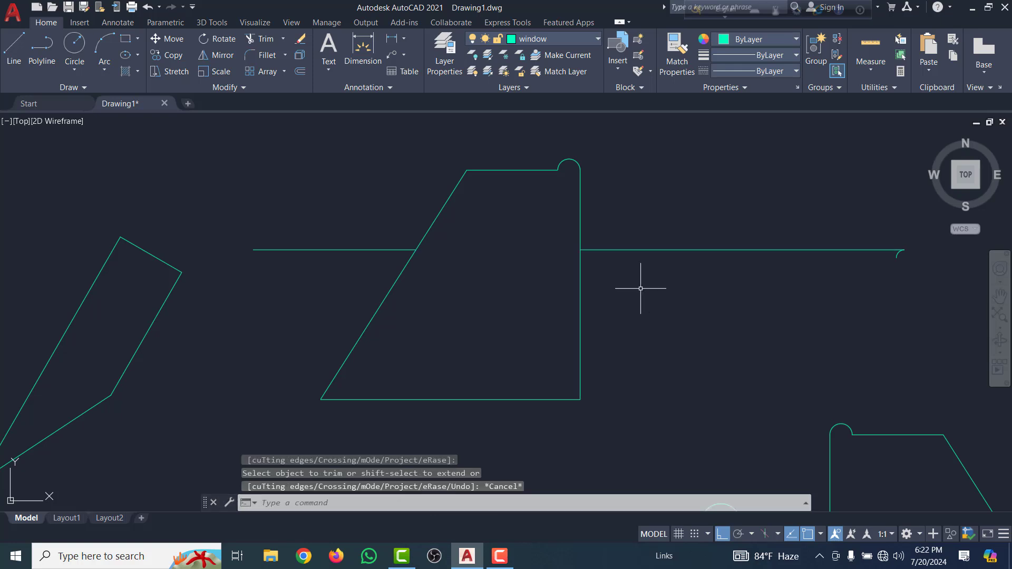
left_click(284, 41)
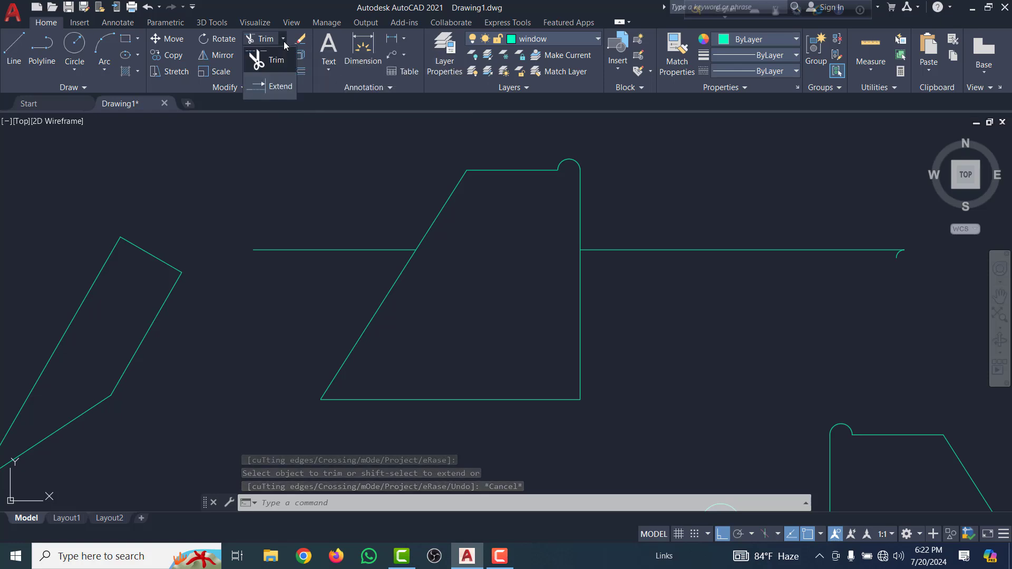
left_click(274, 87)
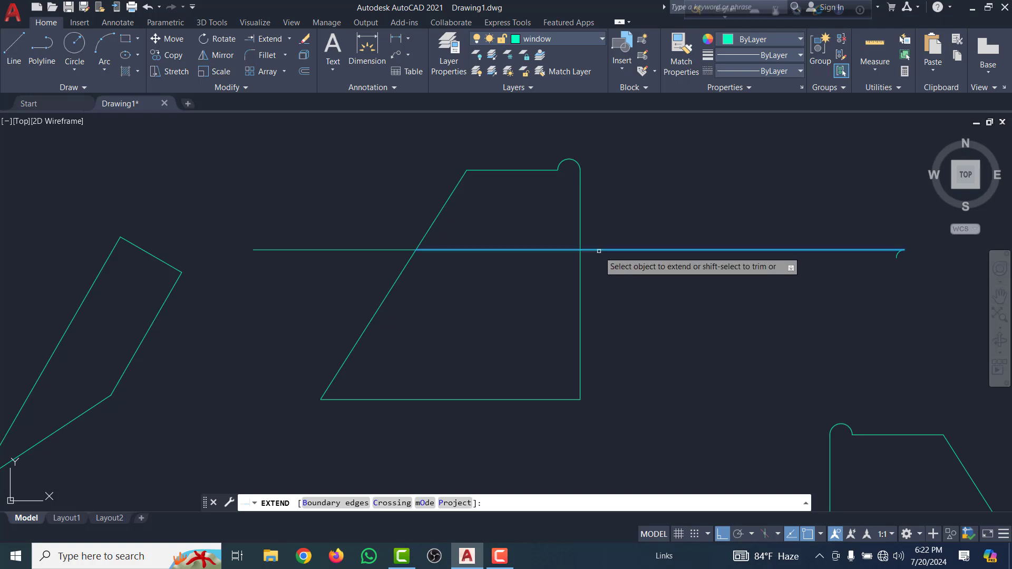
key("Escape")
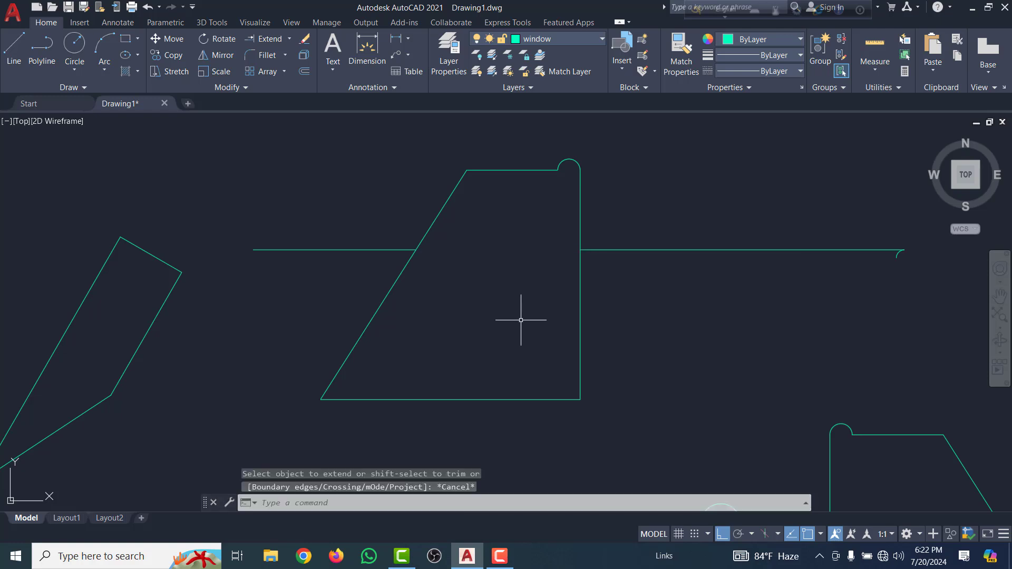
type("ex")
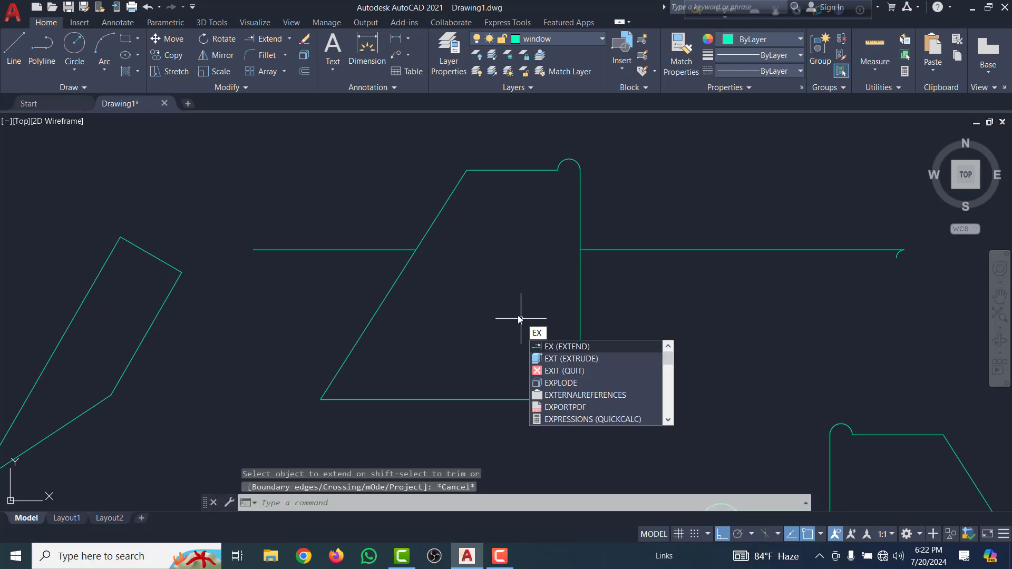
key("Return")
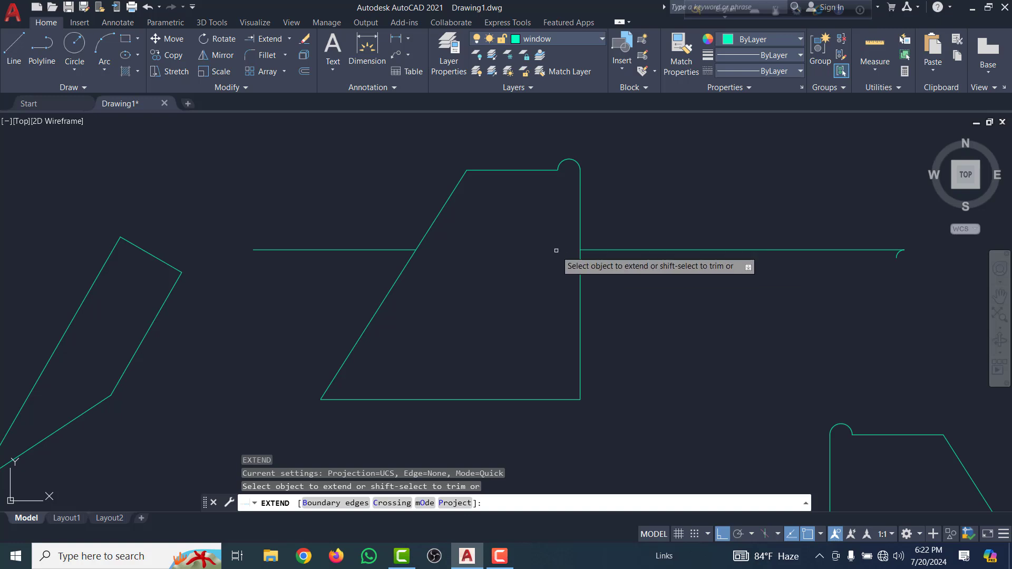
key("Escape")
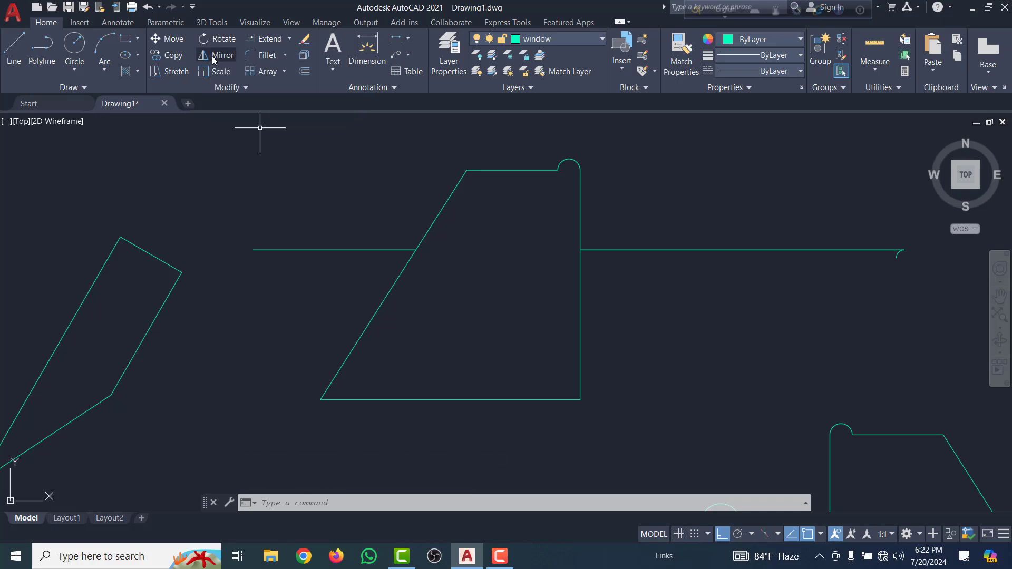
left_click(284, 55)
left_click(285, 55)
scroll(448, 193, "up", 2)
scroll(464, 199, "down", 5)
scroll(492, 180, "up", 10)
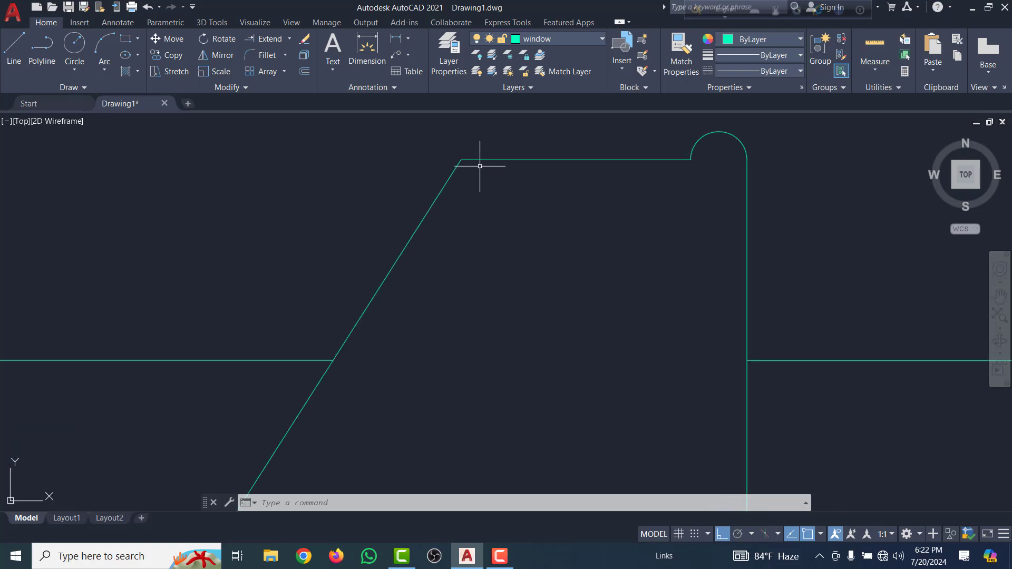
scroll(479, 249, "down", 8)
scroll(514, 248, "down", 4)
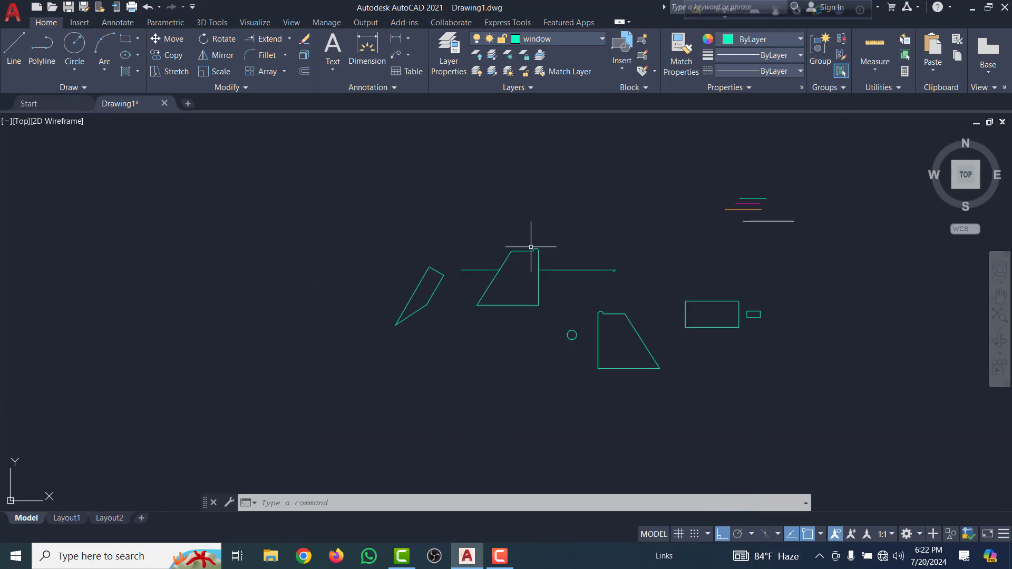
Stretch the lower end of the small arc on the right trapezoid's upper-left corner straight down by about 2'-10".
scroll(609, 321, "up", 10)
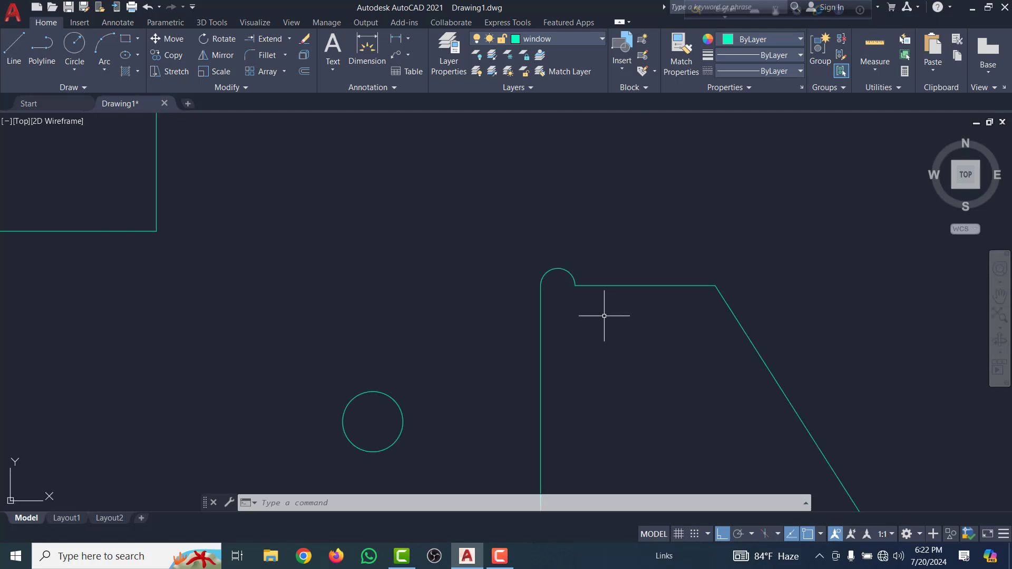
scroll(581, 280, "down", 7)
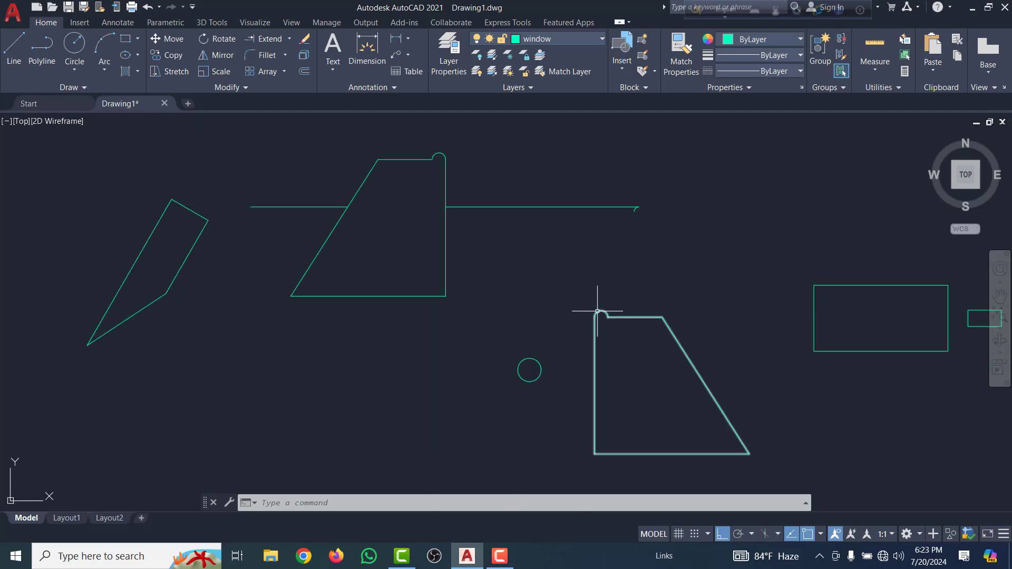
scroll(597, 311, "up", 5)
scroll(599, 305, "down", 5)
scroll(606, 301, "up", 5)
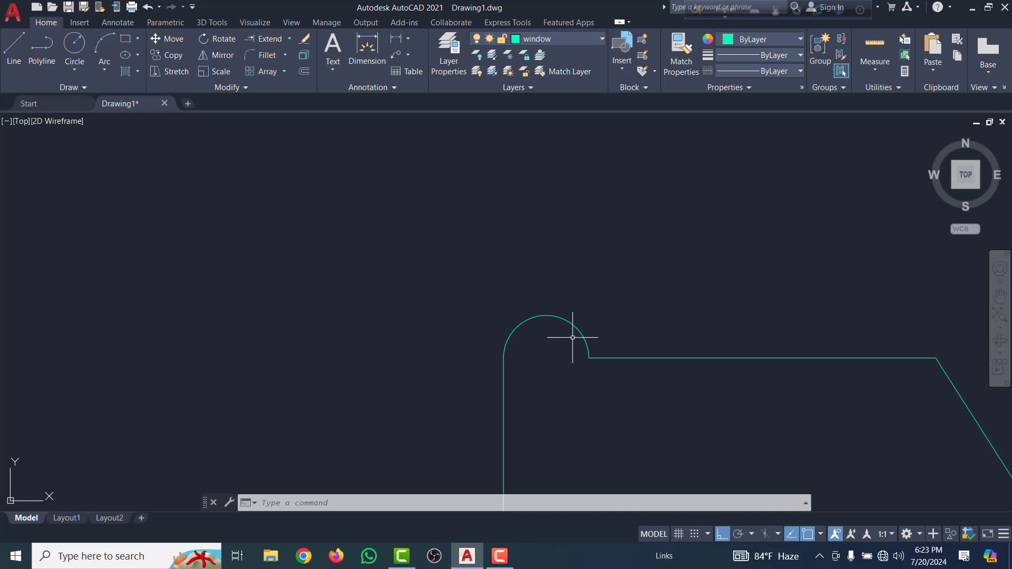
scroll(572, 337, "up", 2)
left_click(566, 321)
scroll(564, 295, "down", 2)
left_click(564, 290)
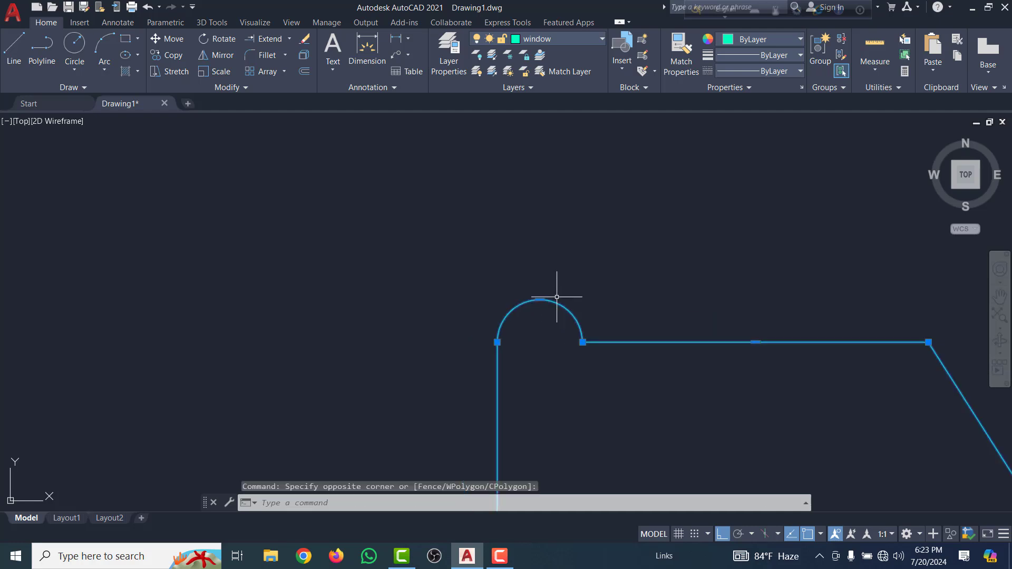
scroll(538, 308, "up", 4)
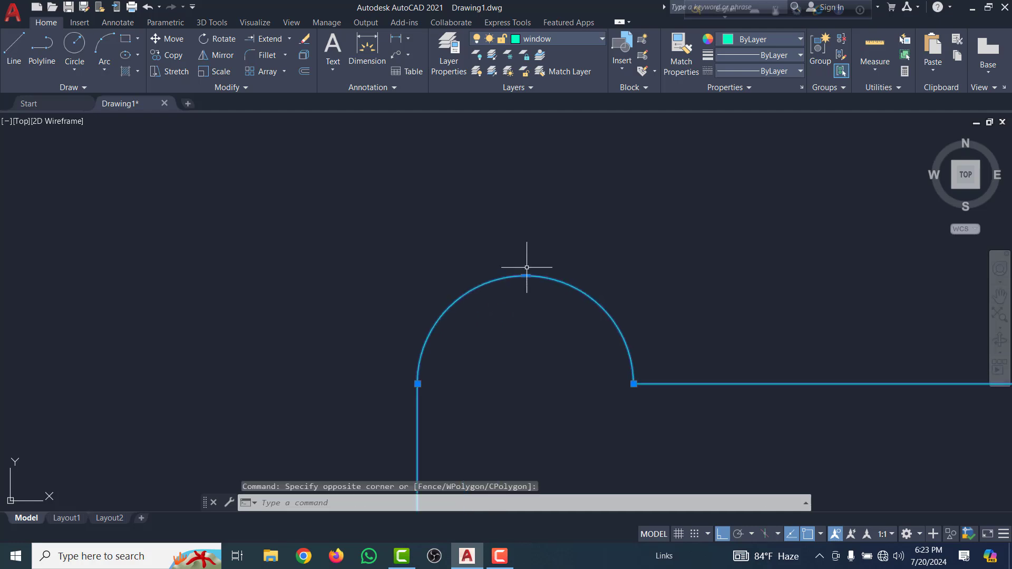
scroll(527, 269, "down", 6)
left_click(515, 362)
left_click(490, 324)
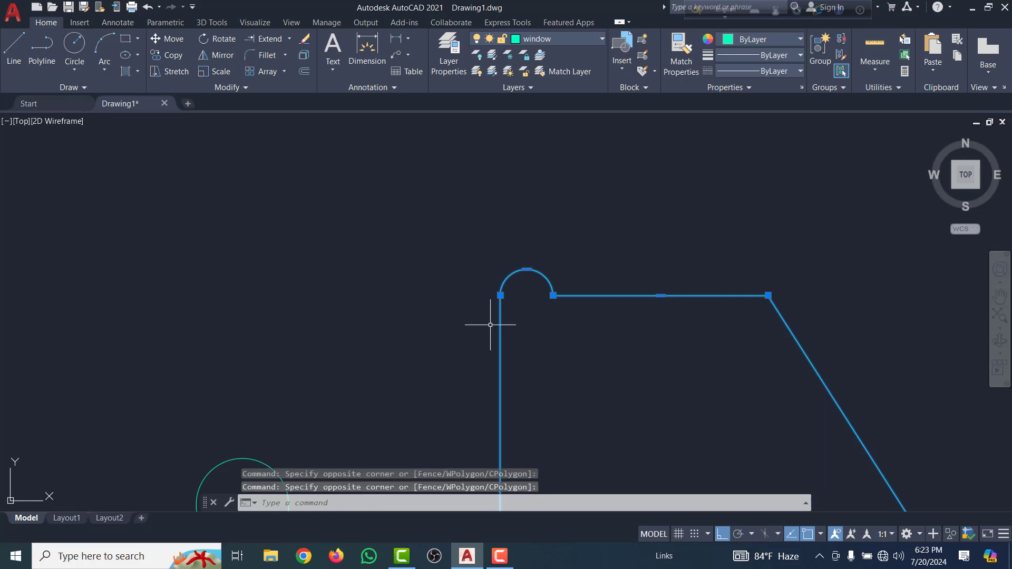
left_click(501, 295)
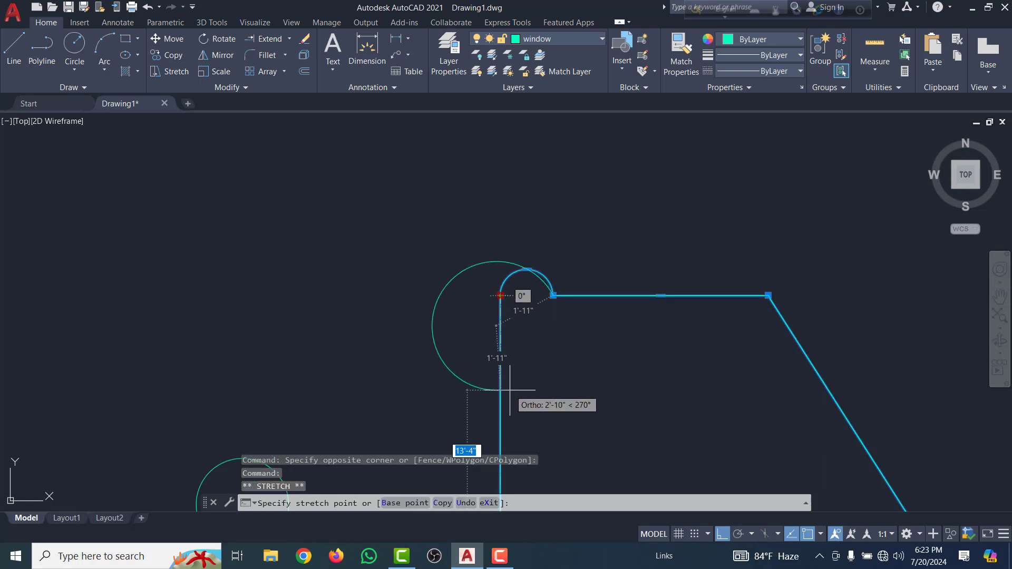
Stretch the enlarged corner arc's midpoint horizontally inward until it forms a shallow rounded corner of about 3' radius.
left_click(442, 291)
left_click(442, 292)
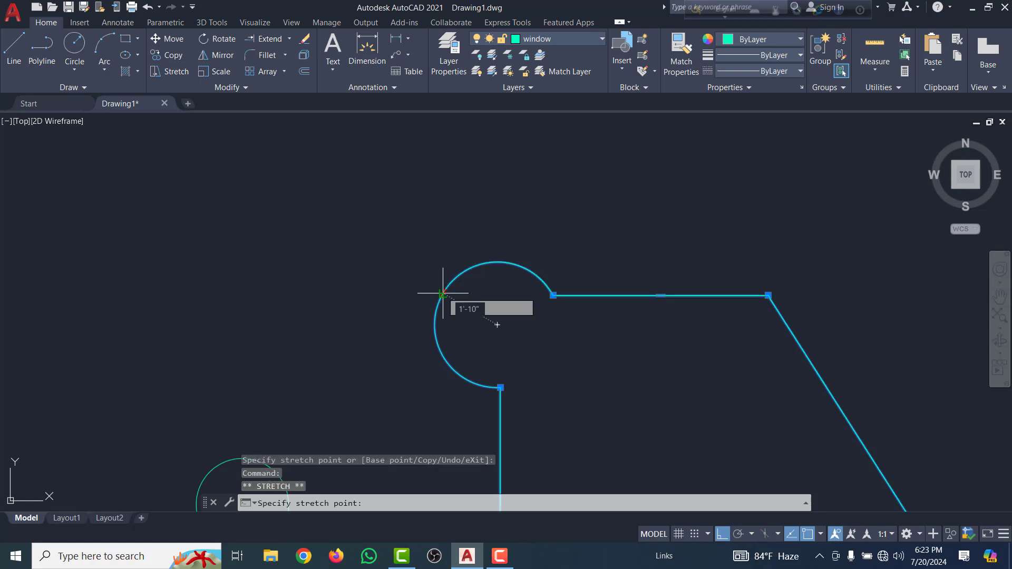
scroll(551, 321, "up", 4)
scroll(553, 338, "up", 2)
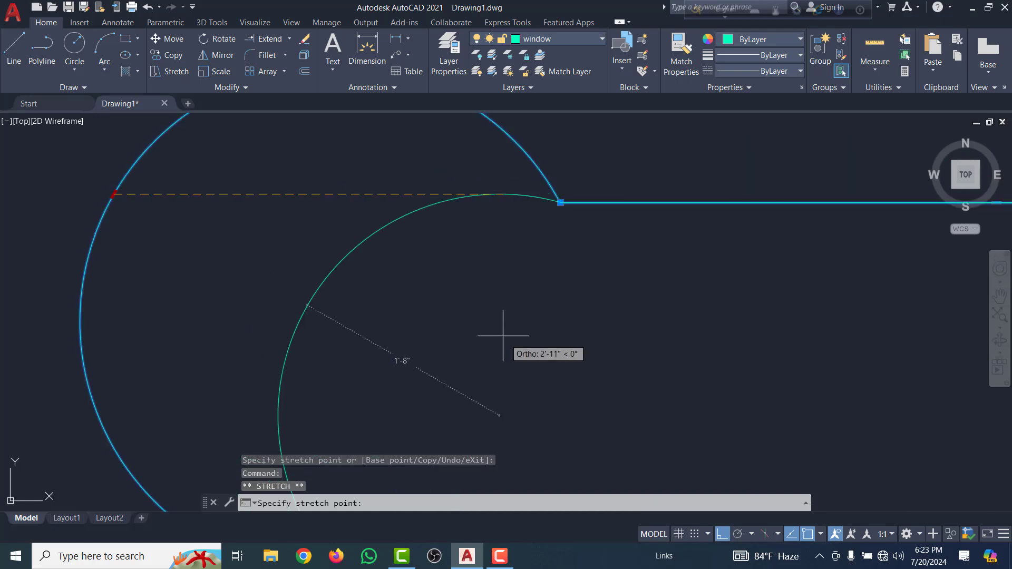
left_click(522, 336)
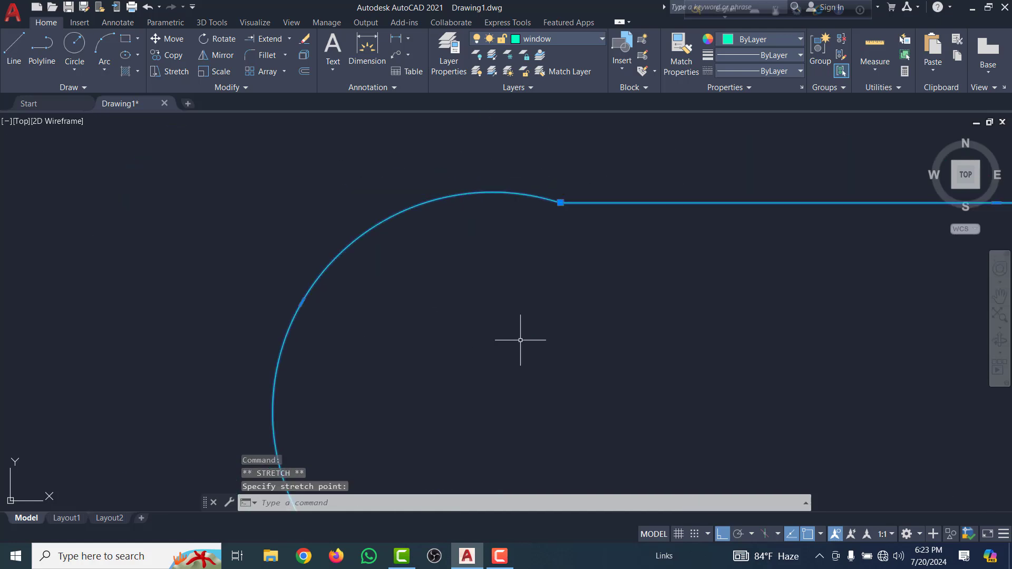
scroll(469, 285, "down", 5)
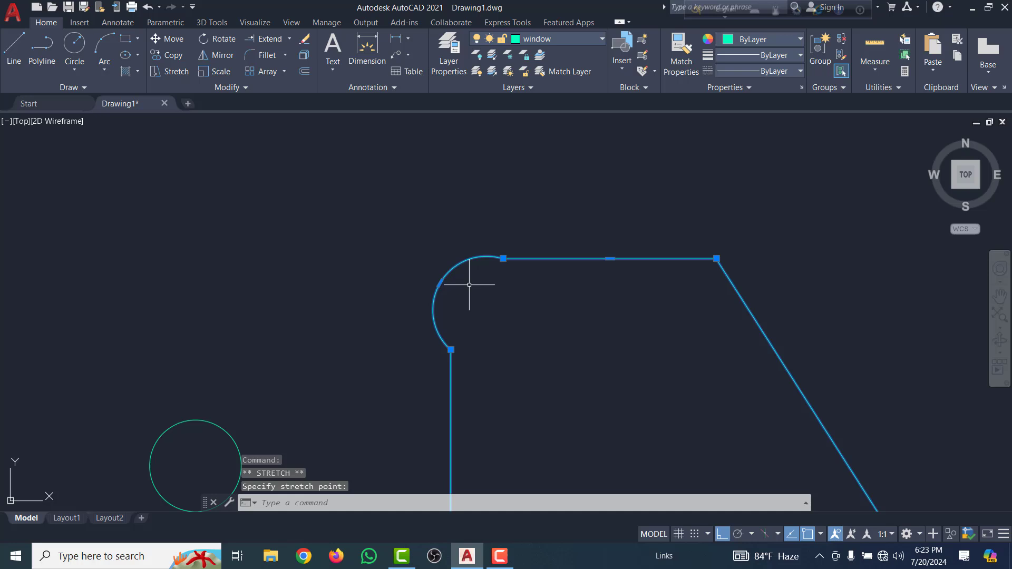
left_click(440, 283)
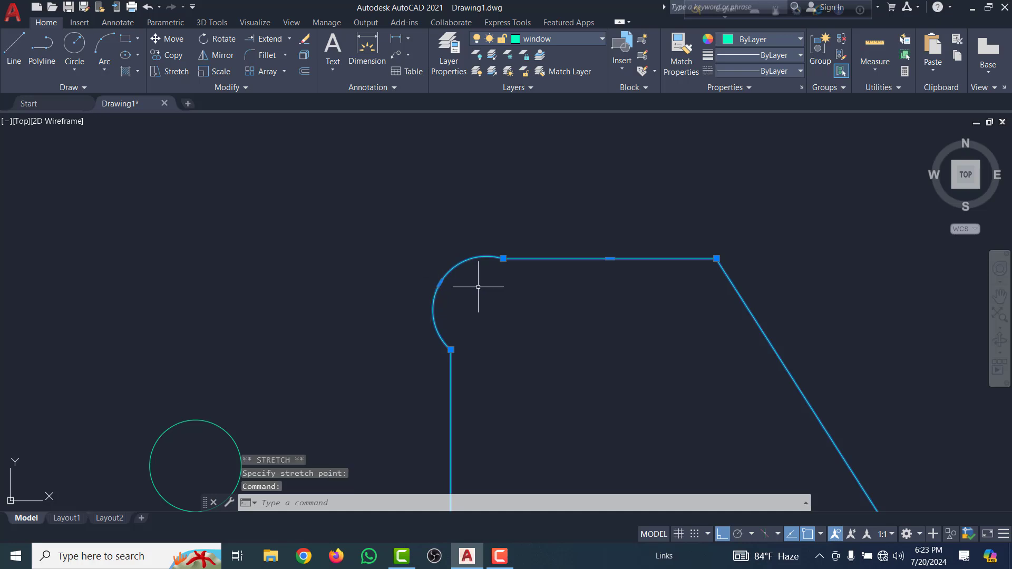
left_click(440, 284)
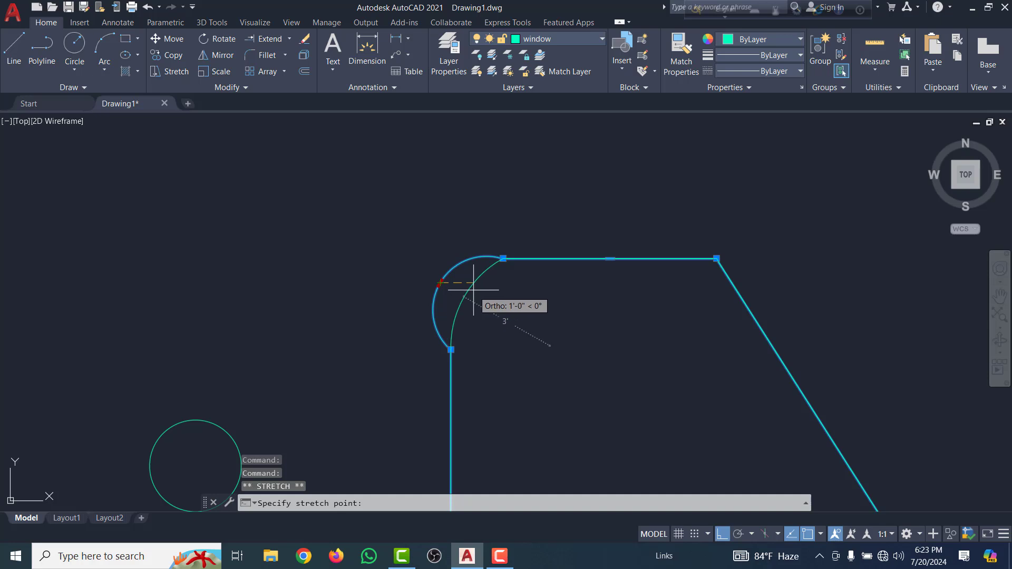
scroll(477, 284, "up", 3)
scroll(472, 269, "down", 5)
key("Escape")
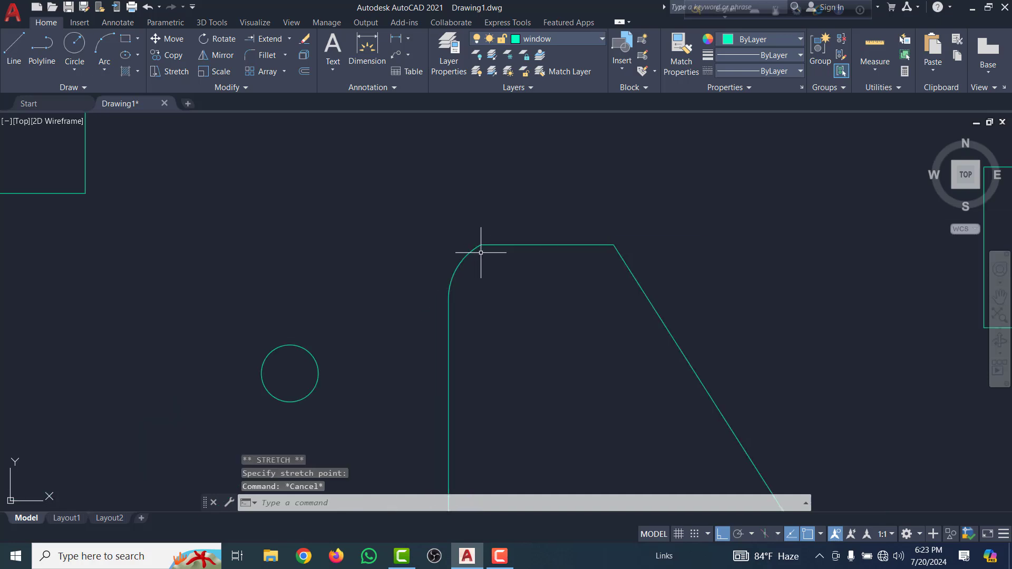
Examine the right trapezoid's rounded upper-left corner and its sharp lower-left corner.
scroll(465, 258, "up", 2)
left_click(459, 265)
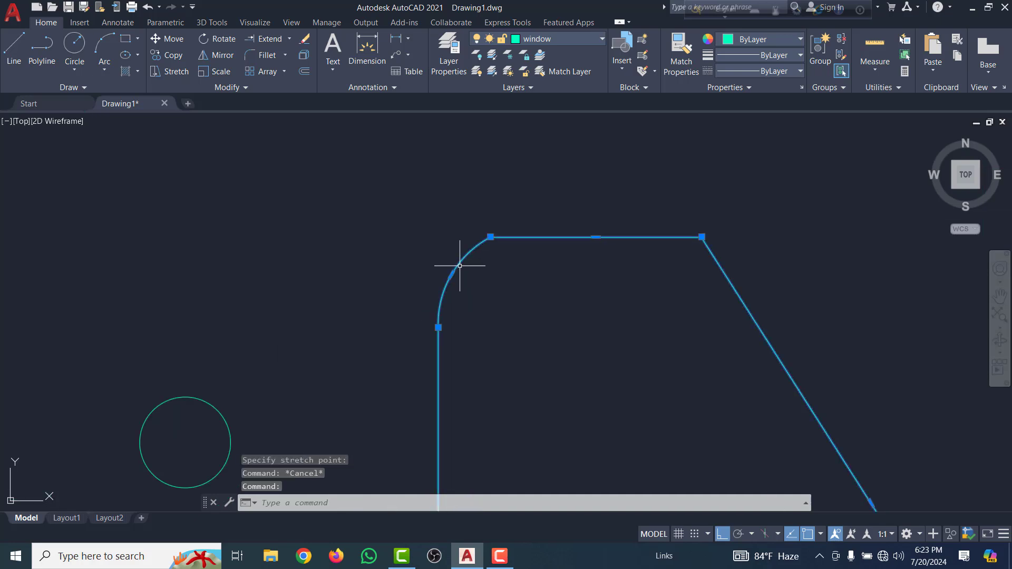
scroll(477, 247, "down", 5)
scroll(464, 263, "up", 7)
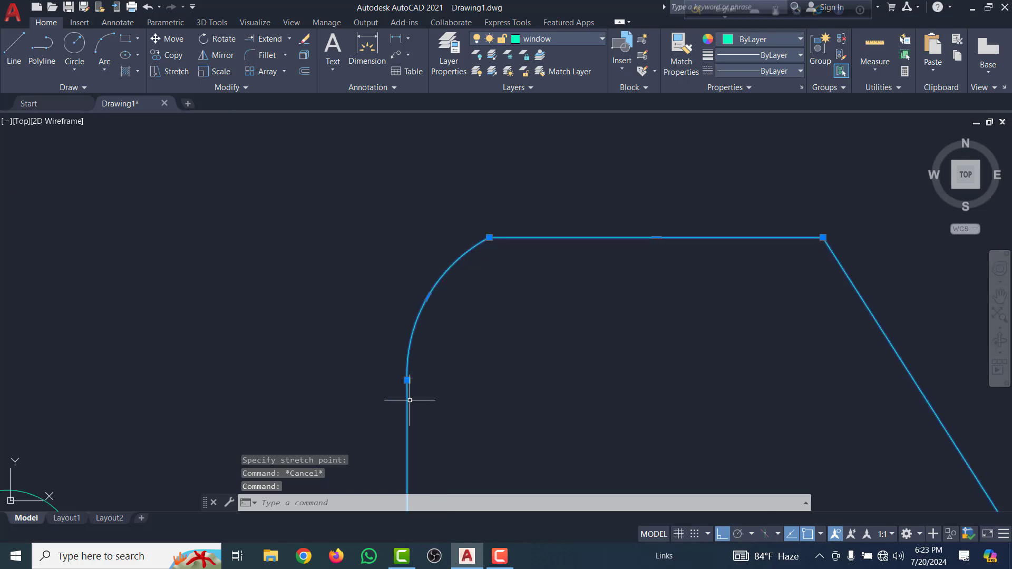
scroll(492, 210, "down", 7)
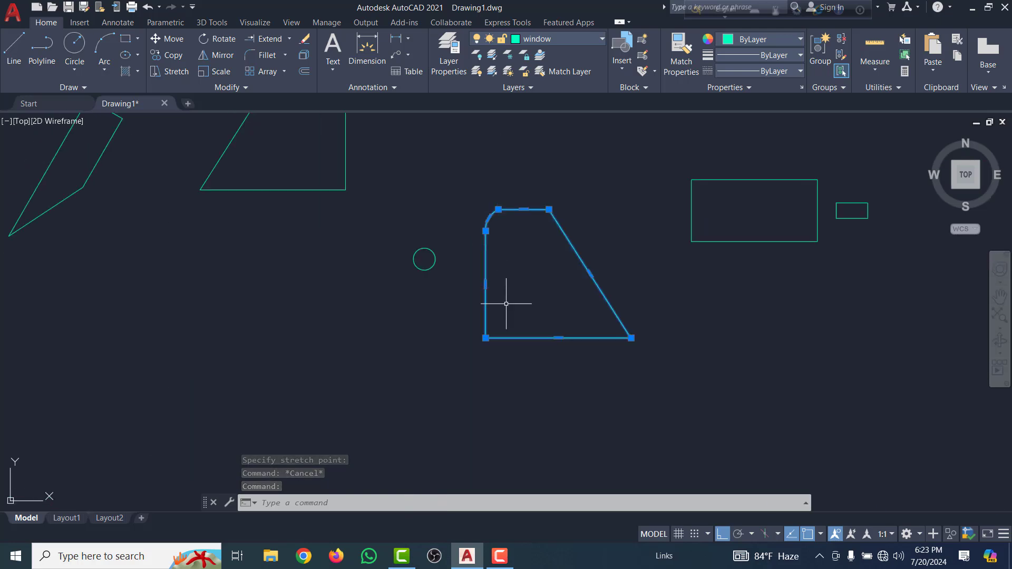
scroll(486, 332, "up", 9)
scroll(463, 300, "down", 4)
scroll(470, 264, "up", 5)
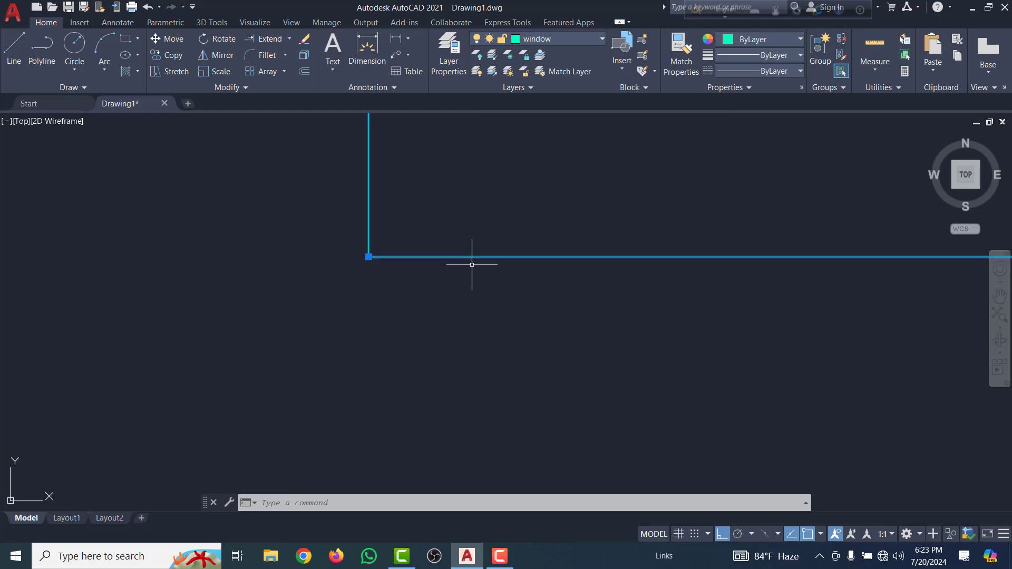
key("Escape")
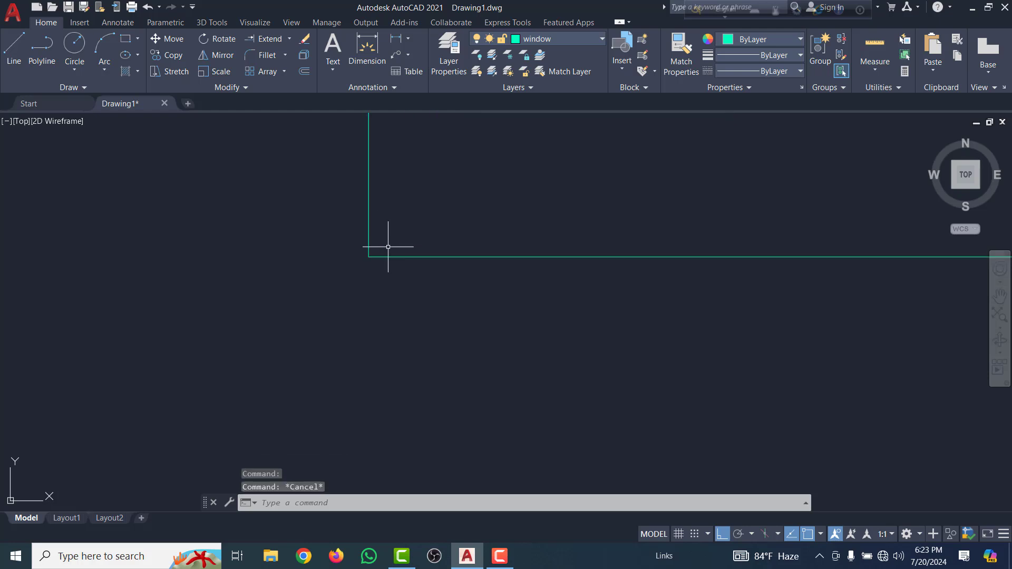
scroll(466, 323, "down", 3)
scroll(508, 334, "down", 8)
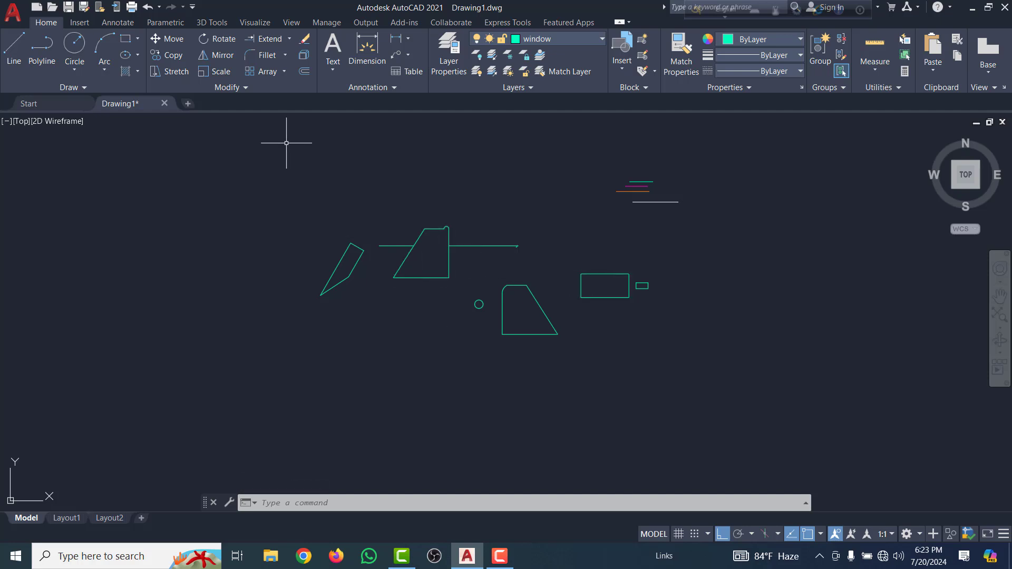
Fillet the right trapezoid's sharp lower-left corner with a radius of 10 inches.
left_click(263, 56)
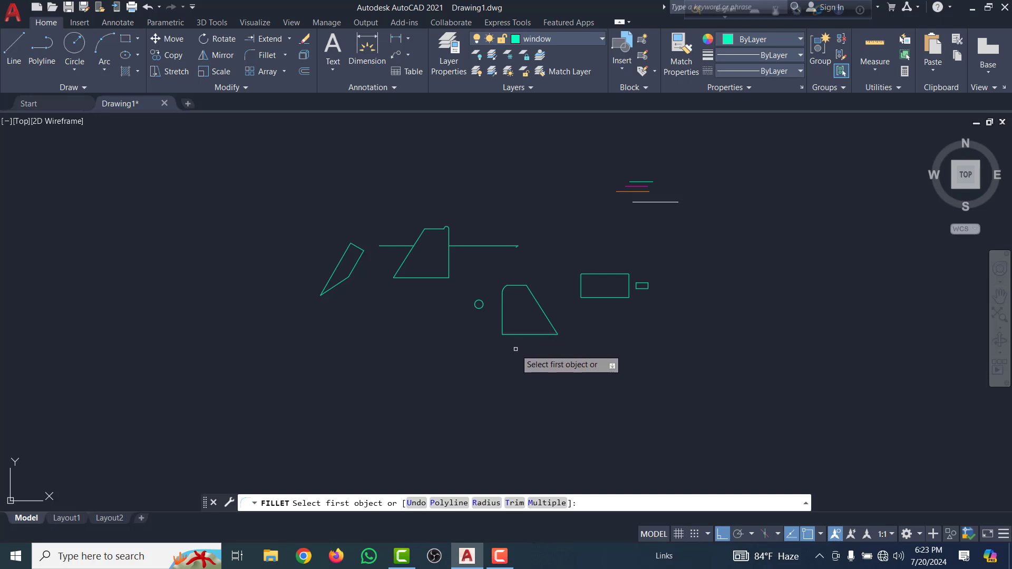
scroll(497, 333, "up", 8)
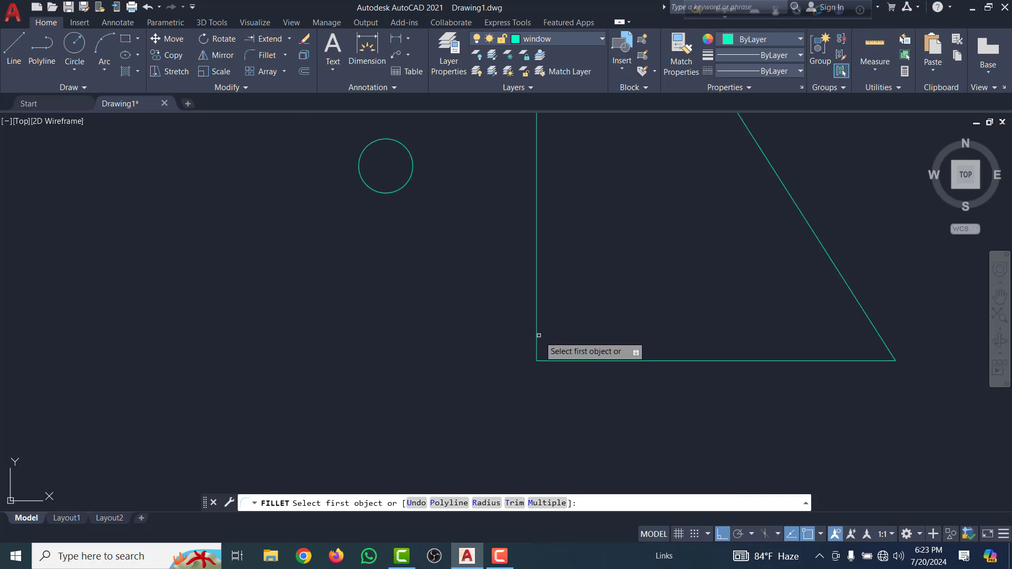
scroll(547, 417, "down", 6)
scroll(554, 271, "up", 7)
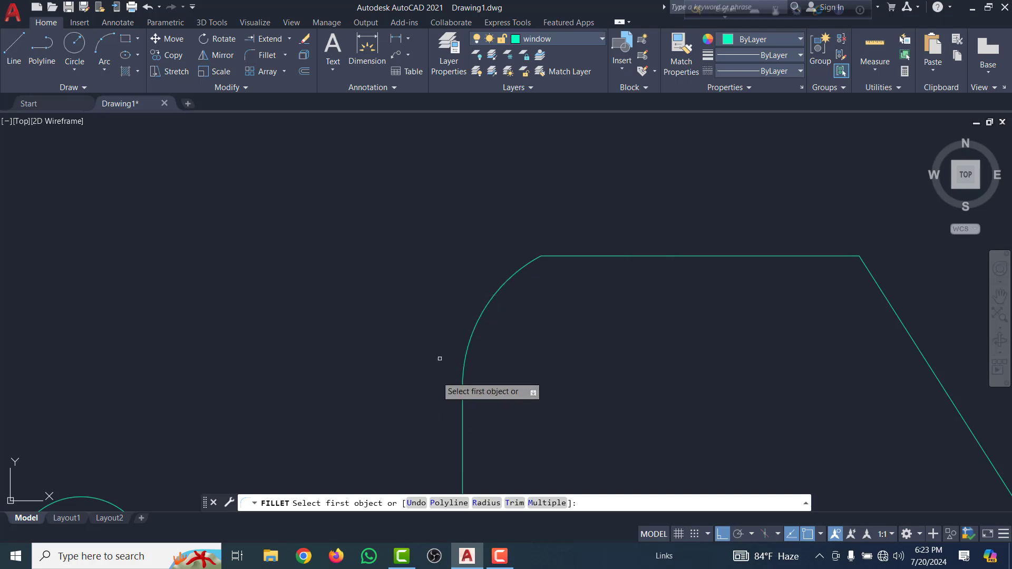
scroll(474, 208, "down", 7)
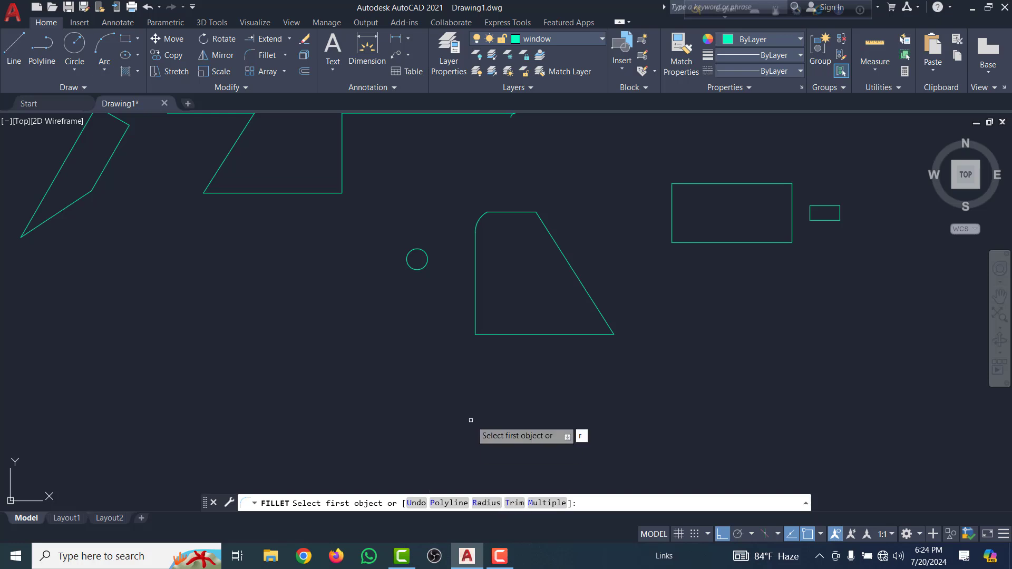
key("Return")
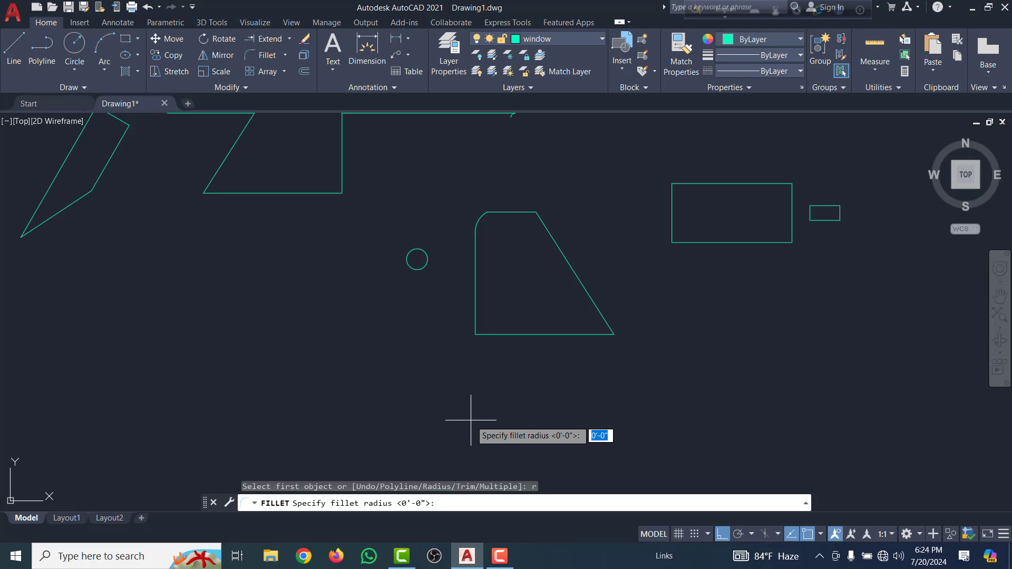
type("1")
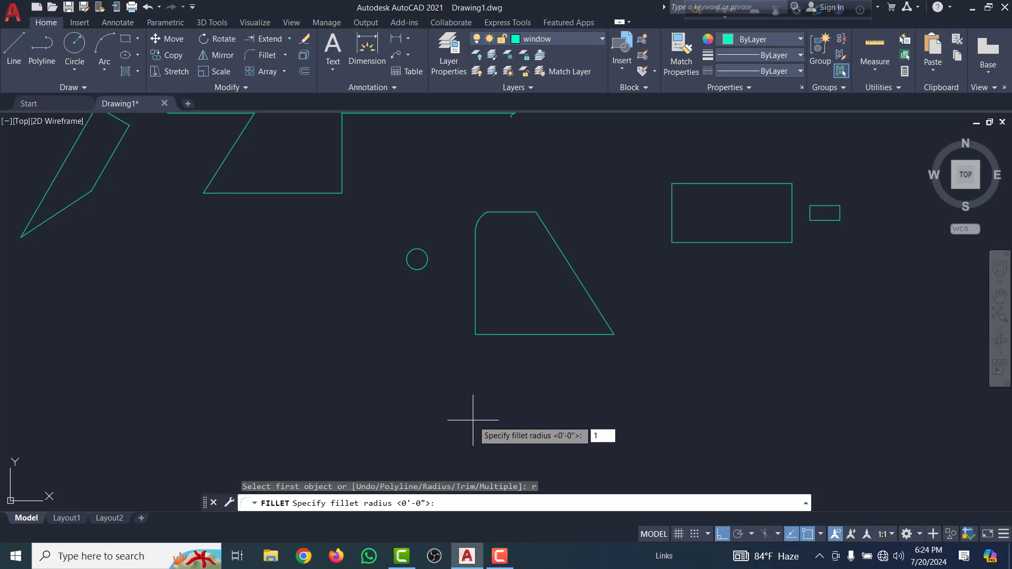
type("0")
key("Return")
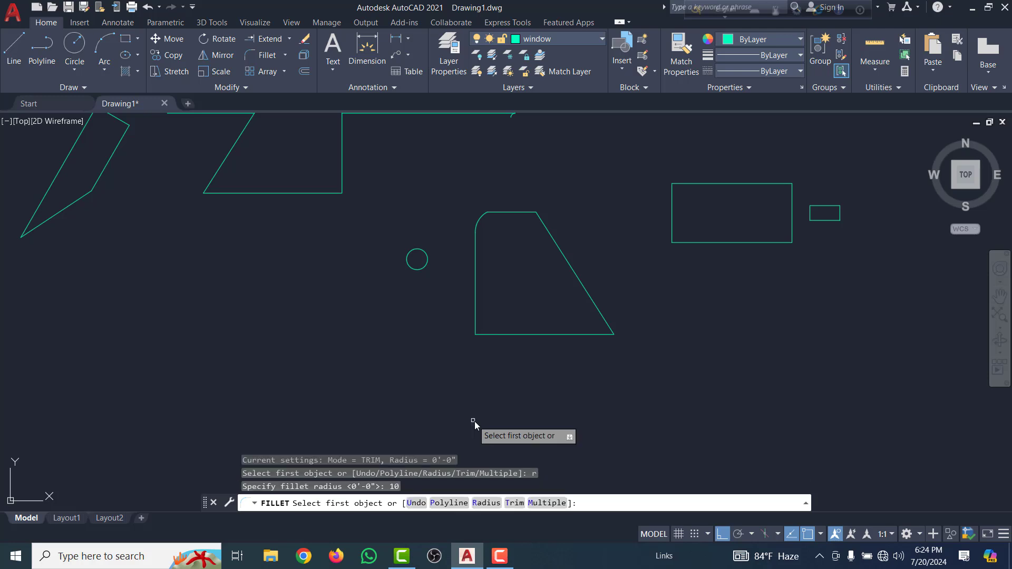
scroll(491, 350, "up", 5)
left_click(485, 407)
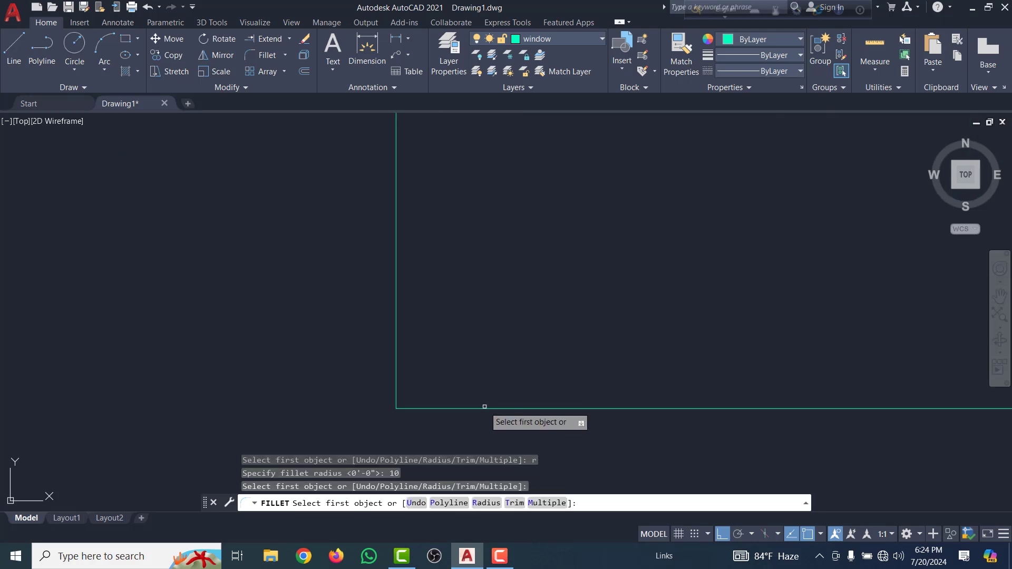
left_click(397, 343)
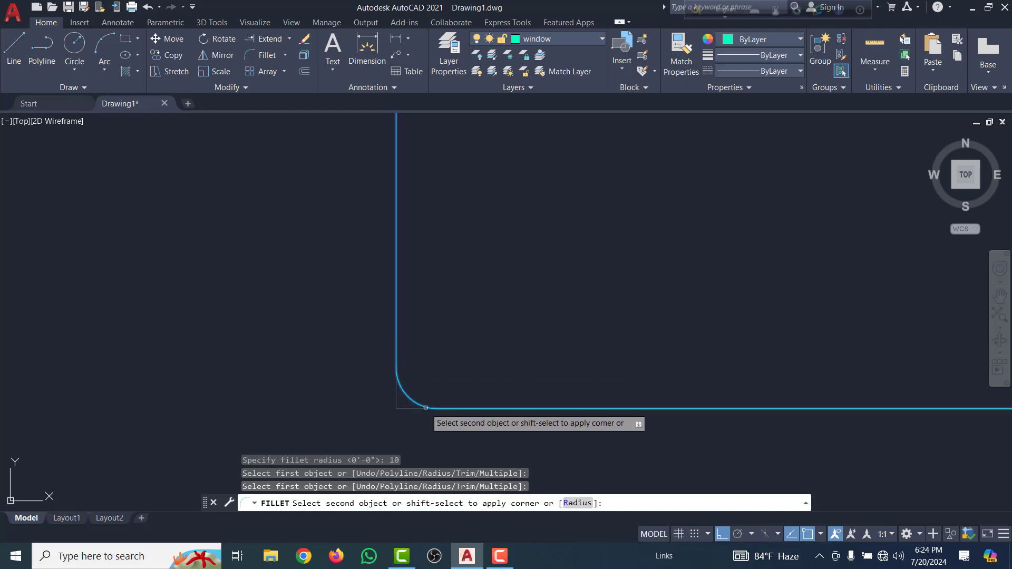
left_click(431, 409)
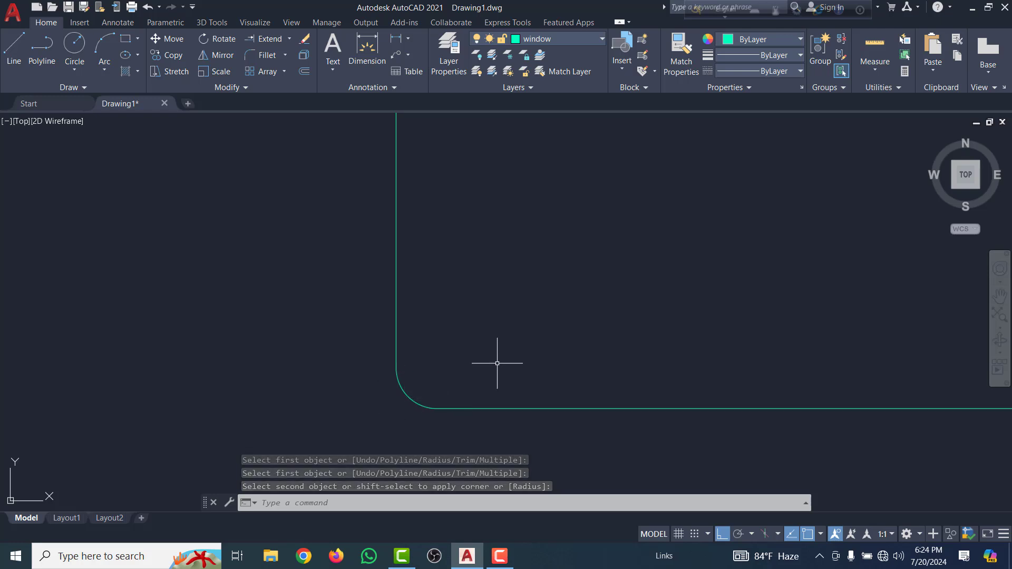
Fillet the right trapezoid's lower-left corner again with a larger radius of 30 inches.
key("Return")
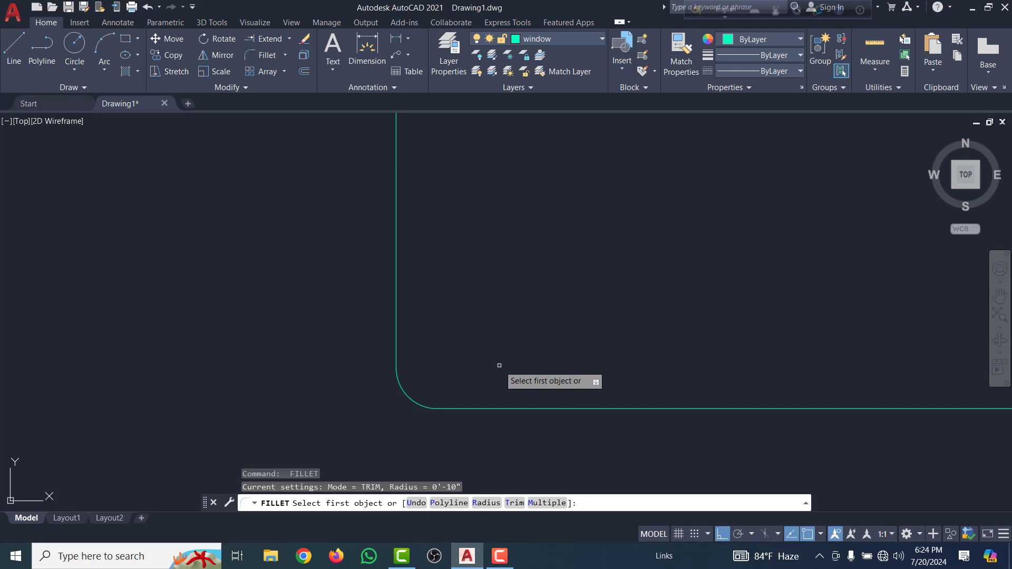
type("r")
key("Return")
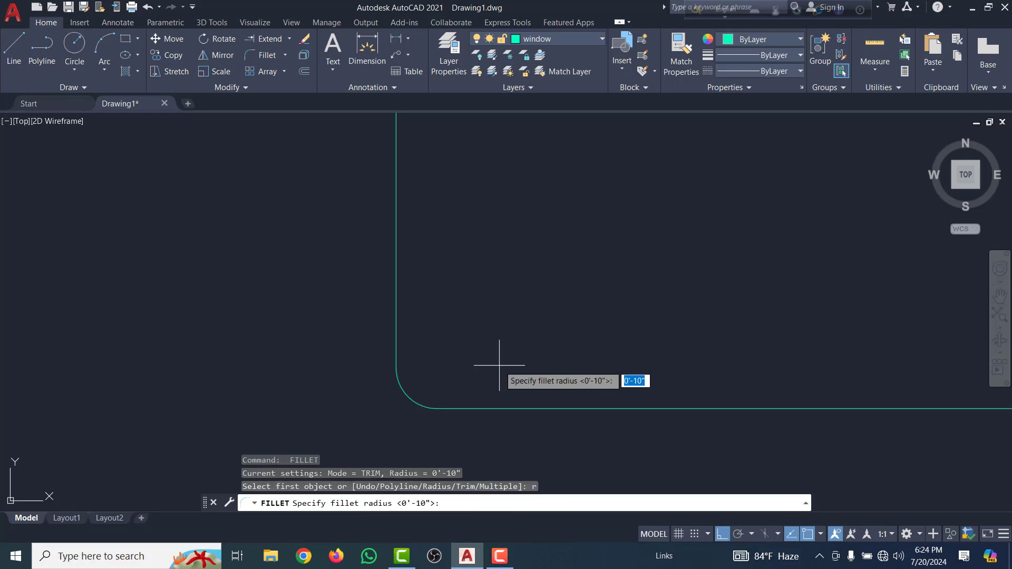
type("30")
key("Return")
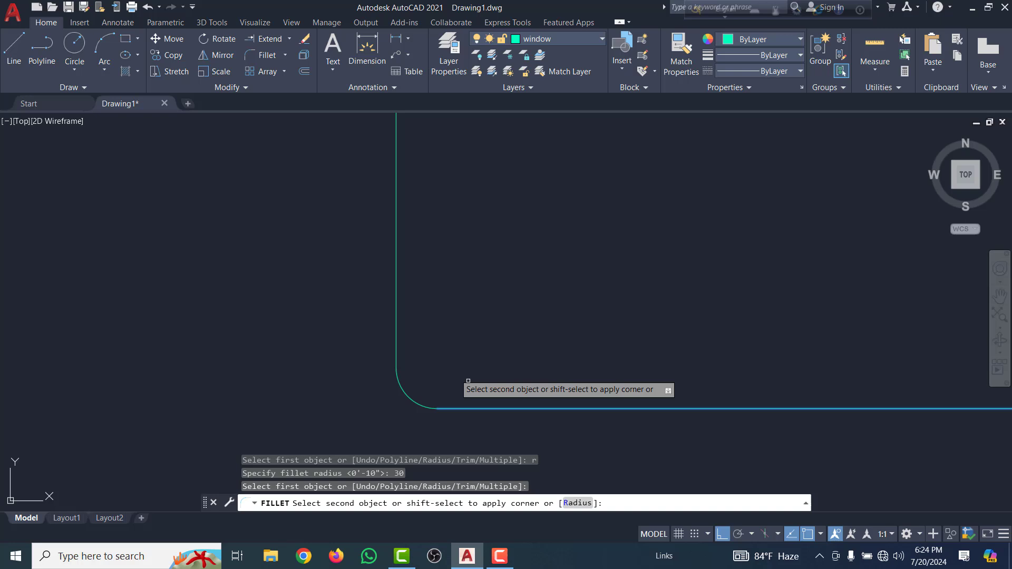
left_click(398, 327)
middle_click_drag(429, 406, 442, 357)
scroll(441, 357, "down", 4)
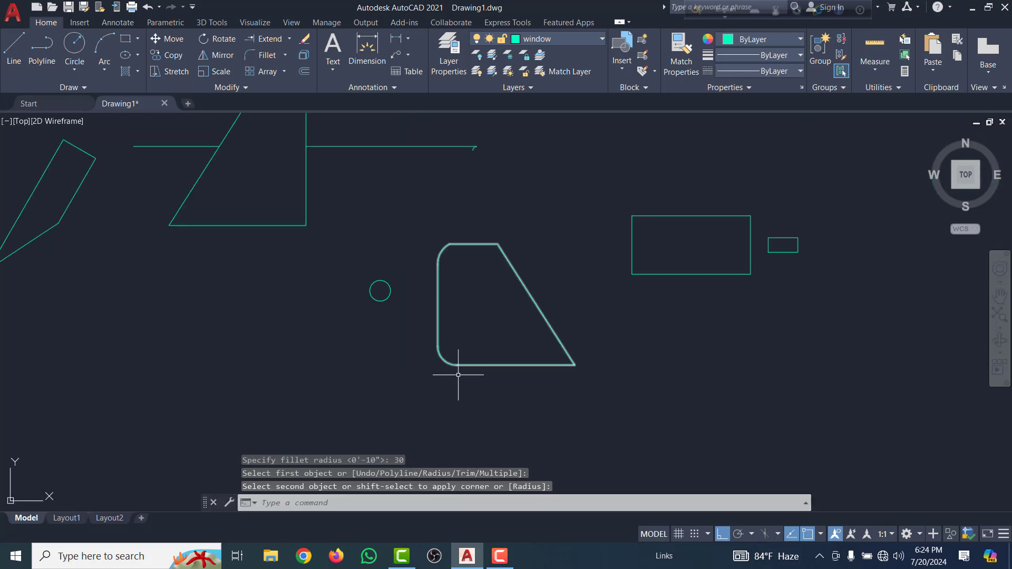
scroll(459, 373, "up", 5)
scroll(479, 357, "down", 5)
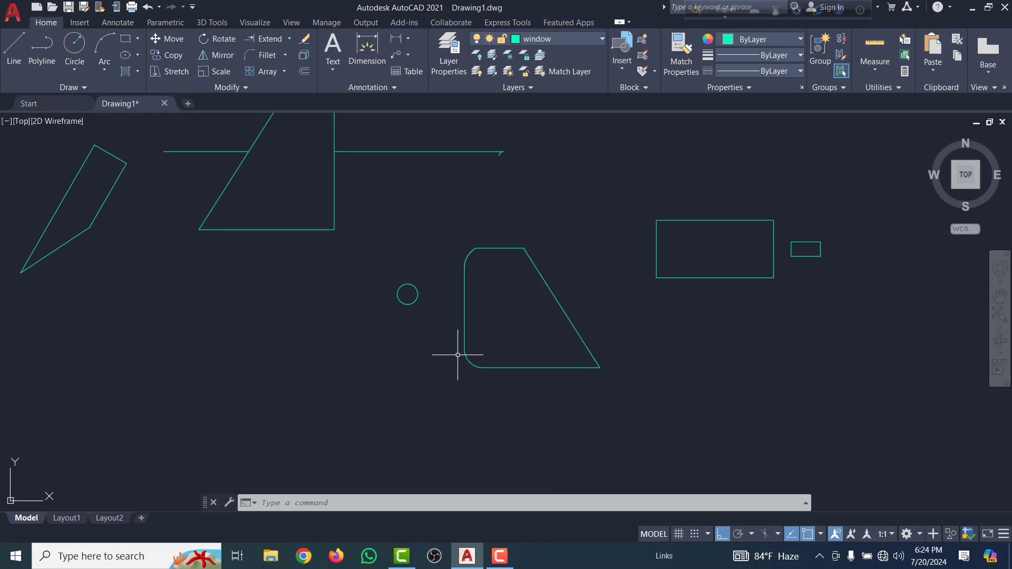
scroll(472, 362, "down", 2)
scroll(468, 369, "up", 4)
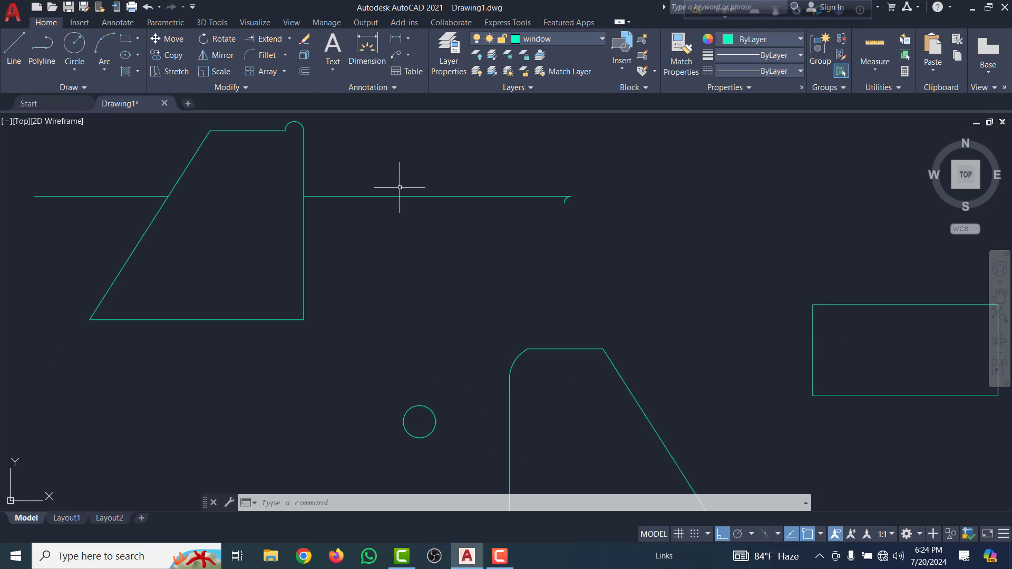
scroll(383, 140, "down", 5)
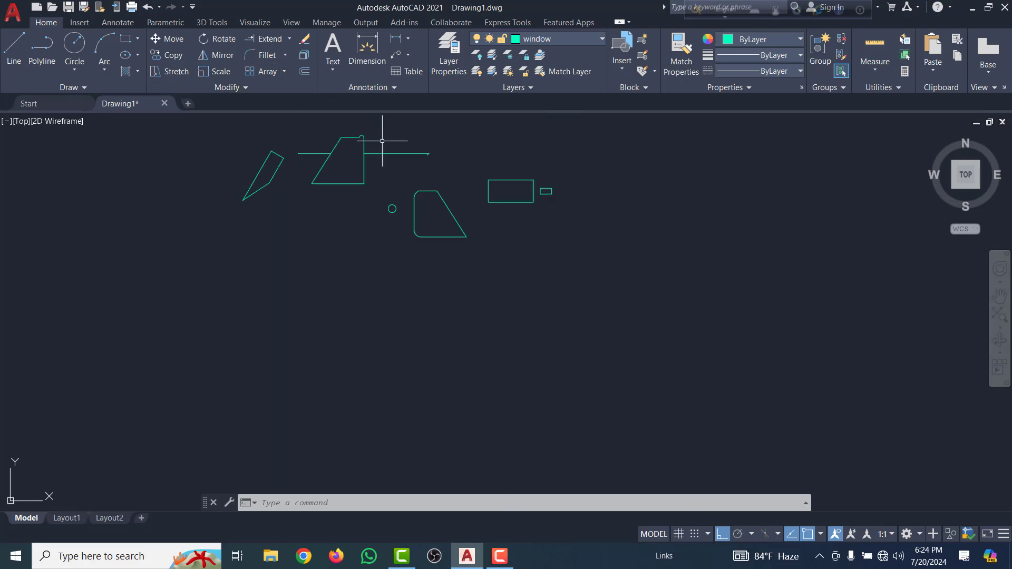
scroll(452, 153, "up", 4)
scroll(418, 176, "down", 2)
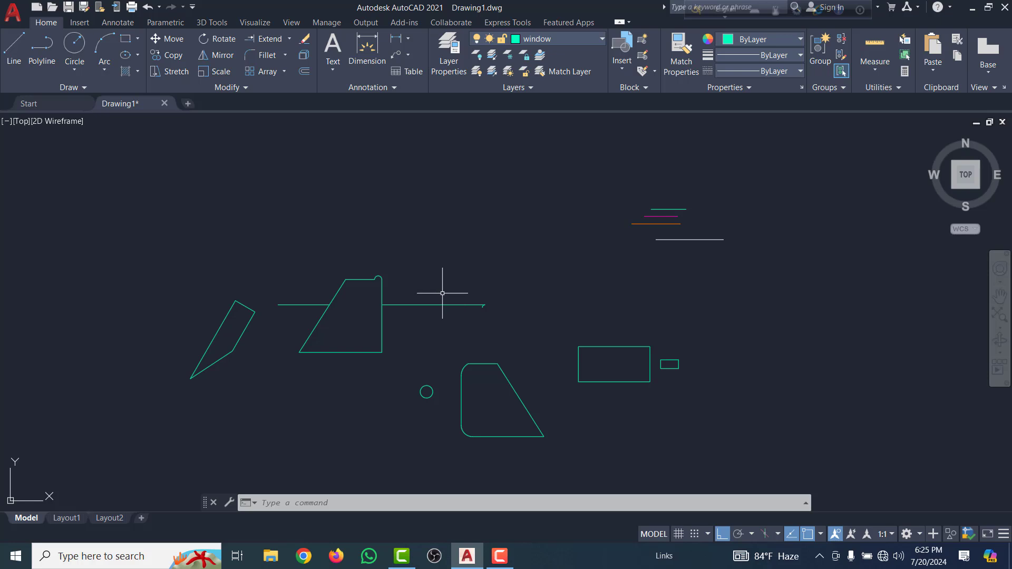
scroll(403, 327, "up", 4)
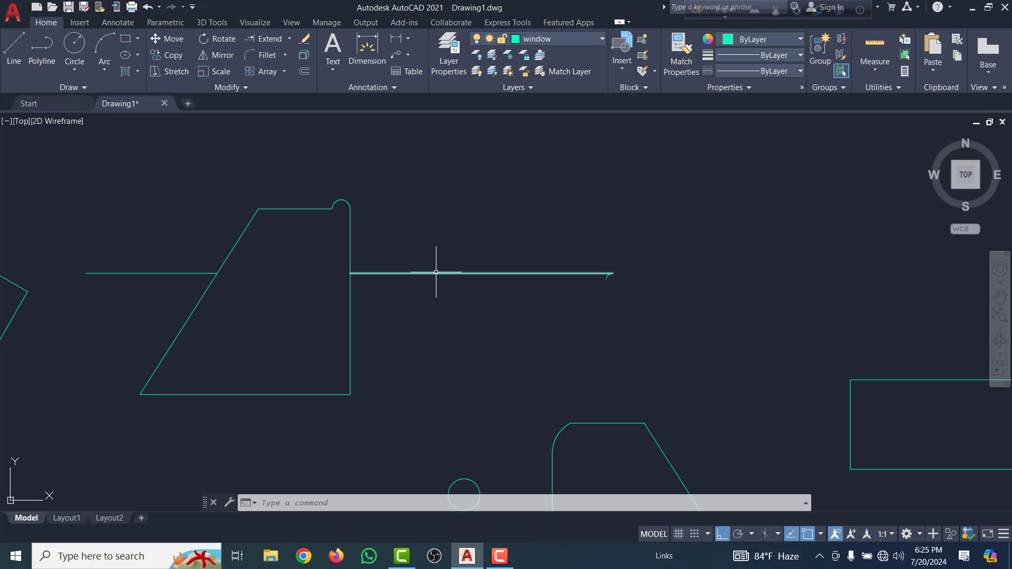
scroll(436, 272, "down", 6)
scroll(563, 322, "up", 8)
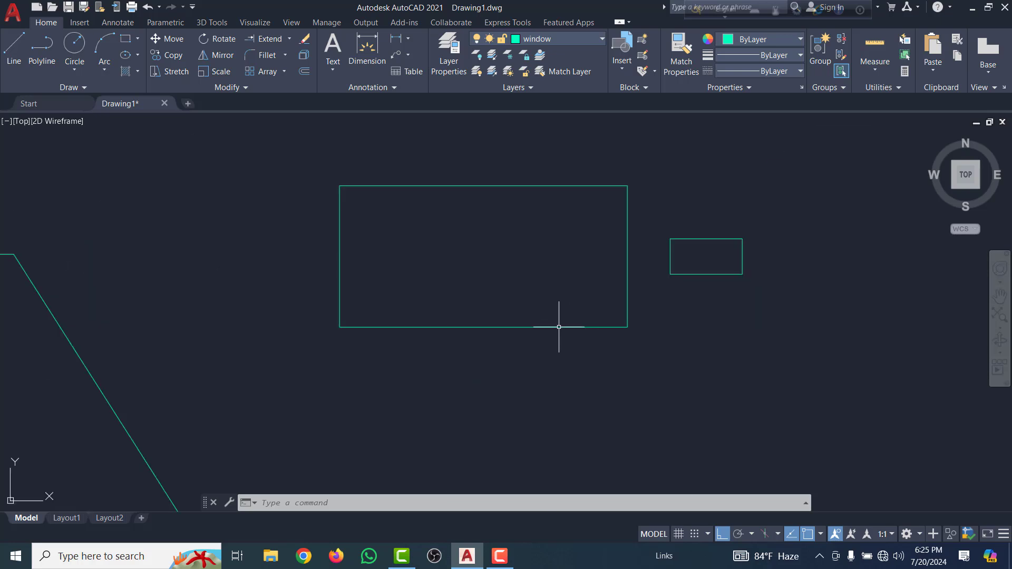
left_click(498, 560)
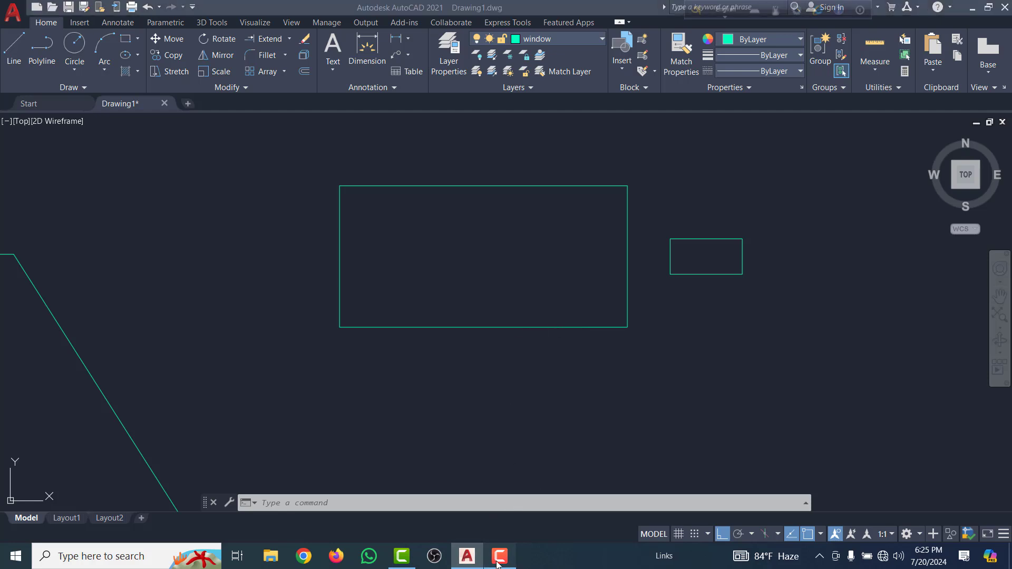
left_click(498, 560)
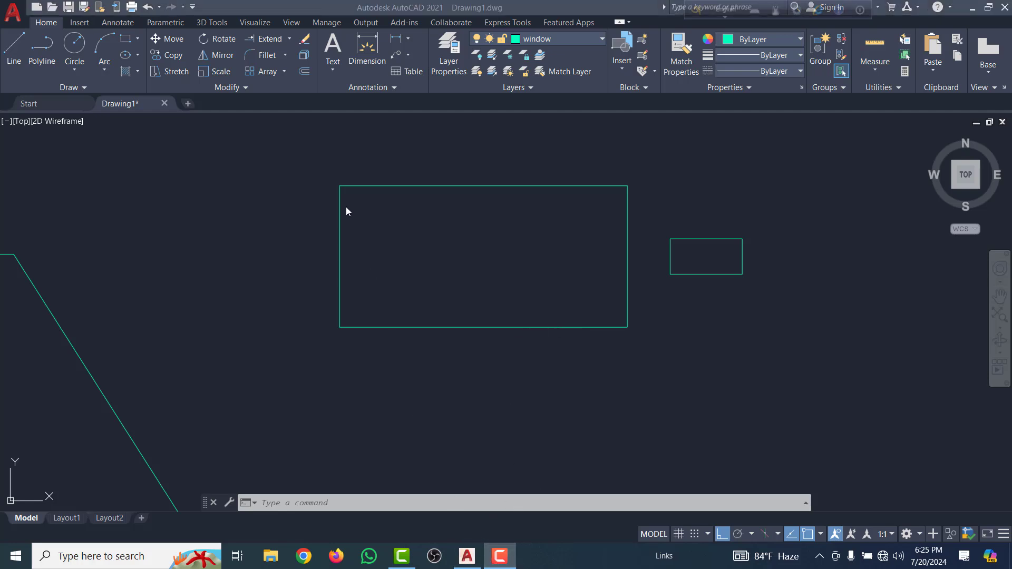
left_click(283, 280)
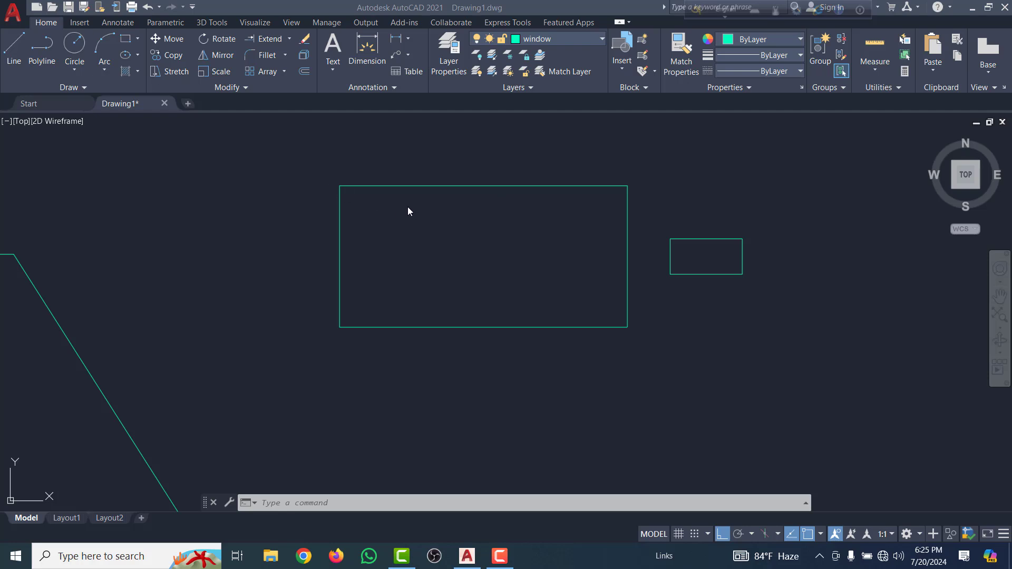
left_click(409, 230)
left_click(418, 245)
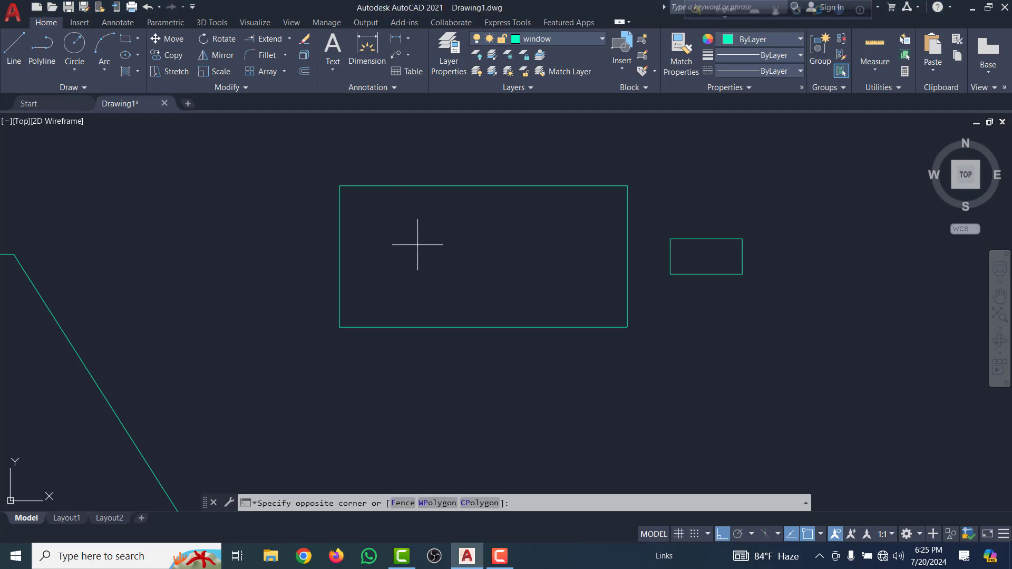
left_click(399, 221)
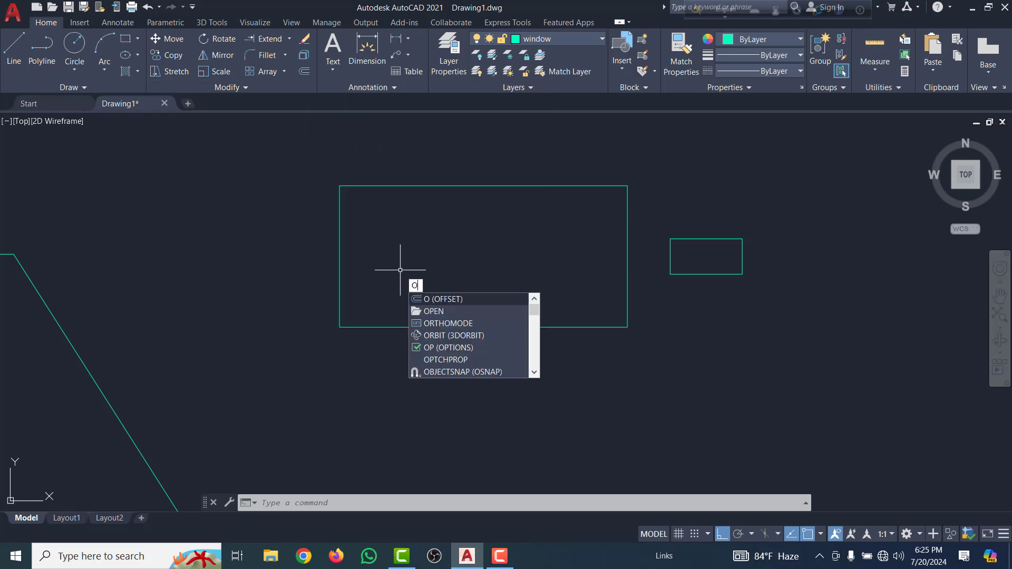
Offset the large rectangle inward by 5 inches.
key("Return")
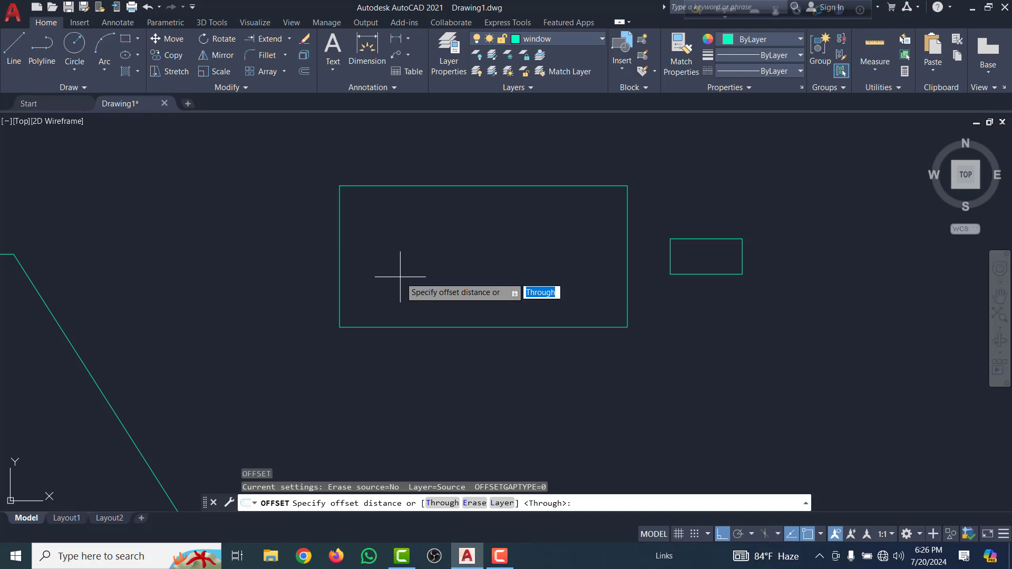
type("5")
key("Return")
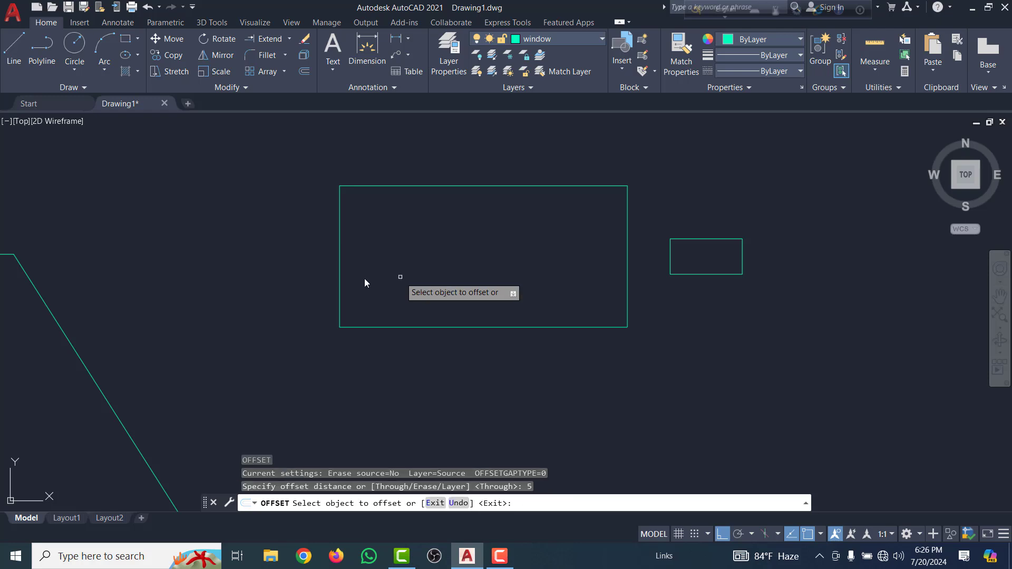
left_click(481, 327)
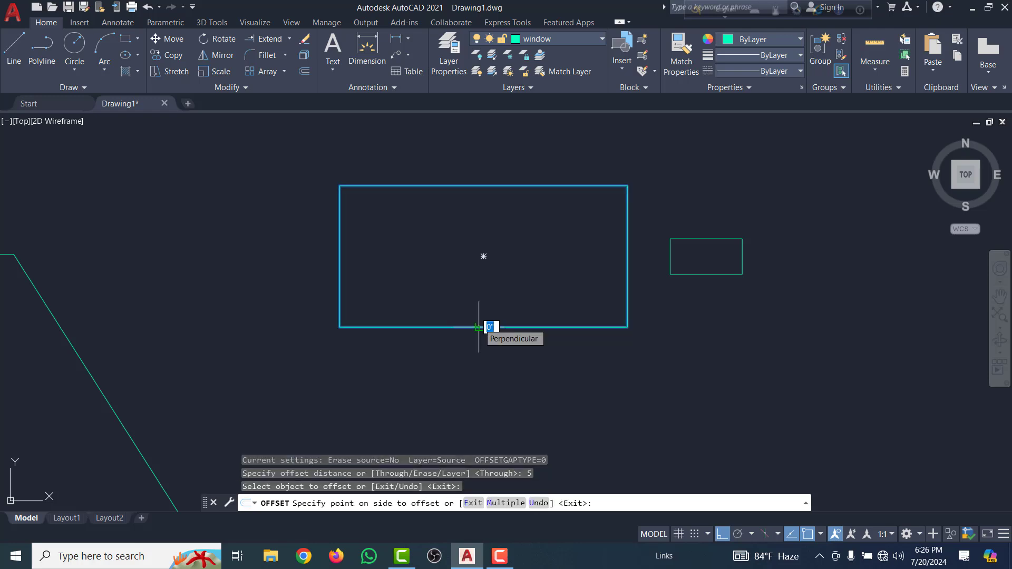
left_click(481, 289)
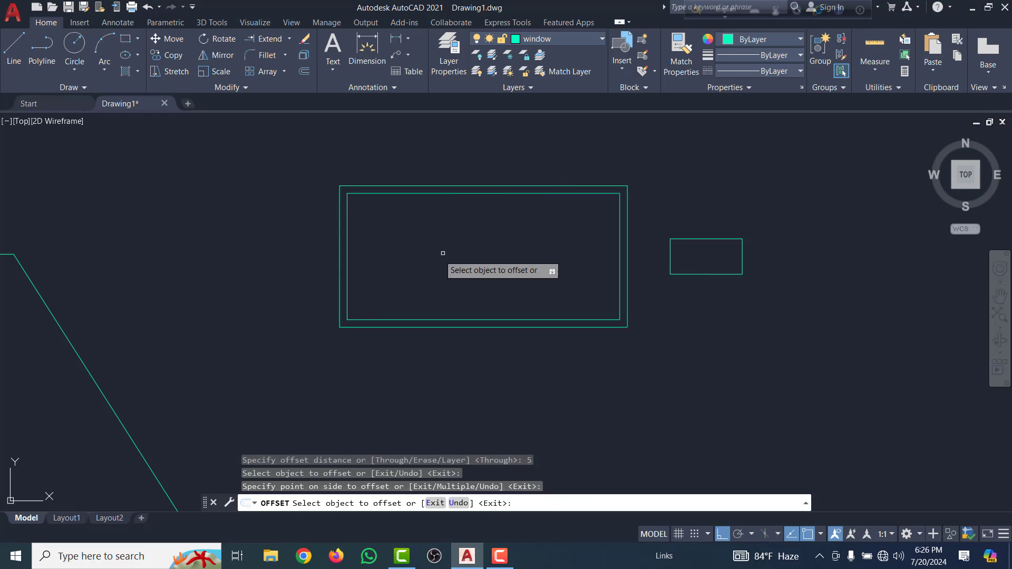
Offset both portions of the long horizontal line beside the left trapezoid upward by 5 inches.
scroll(594, 251, "down", 5)
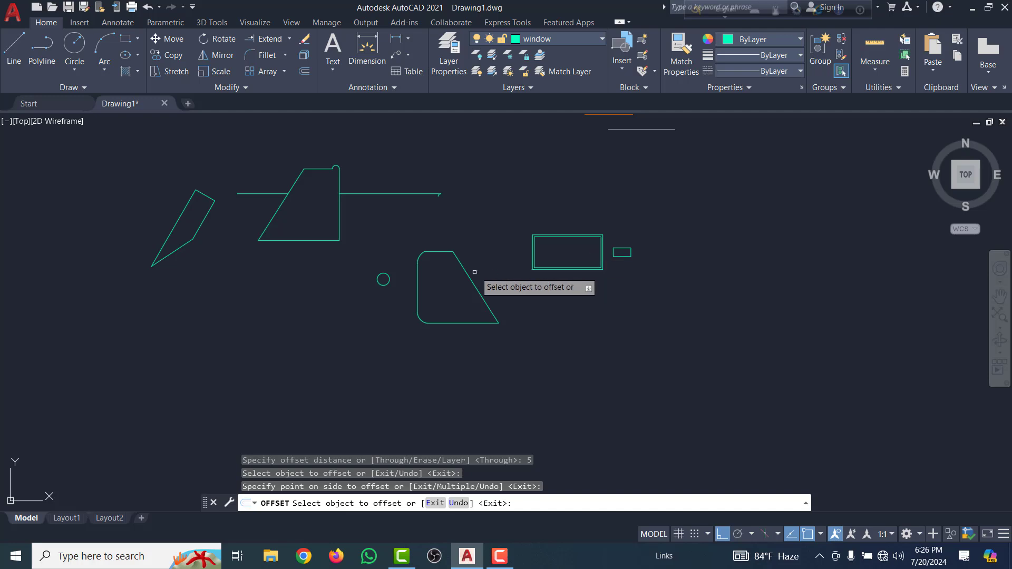
scroll(366, 185, "up", 6)
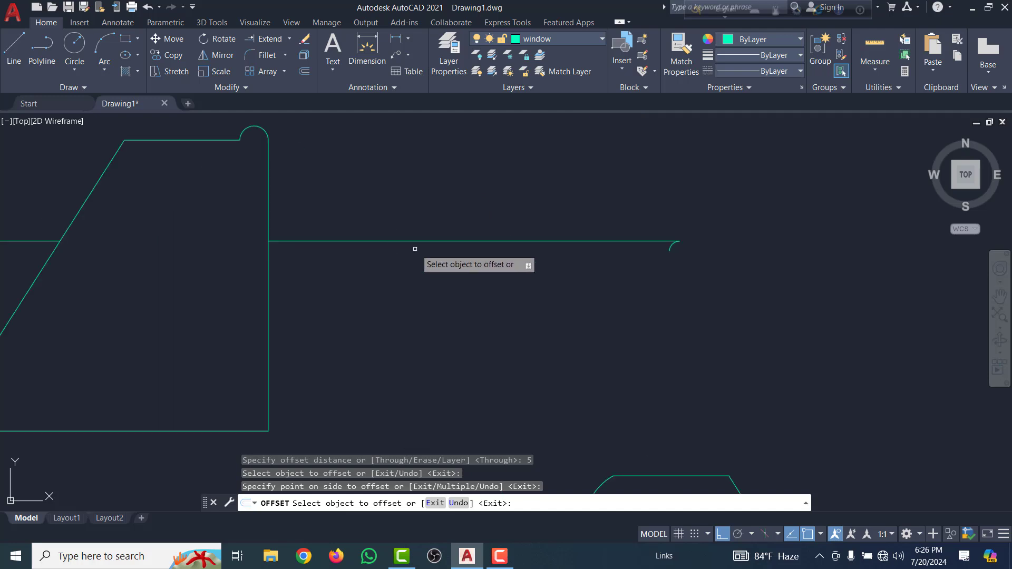
left_click(411, 242)
left_click(410, 194)
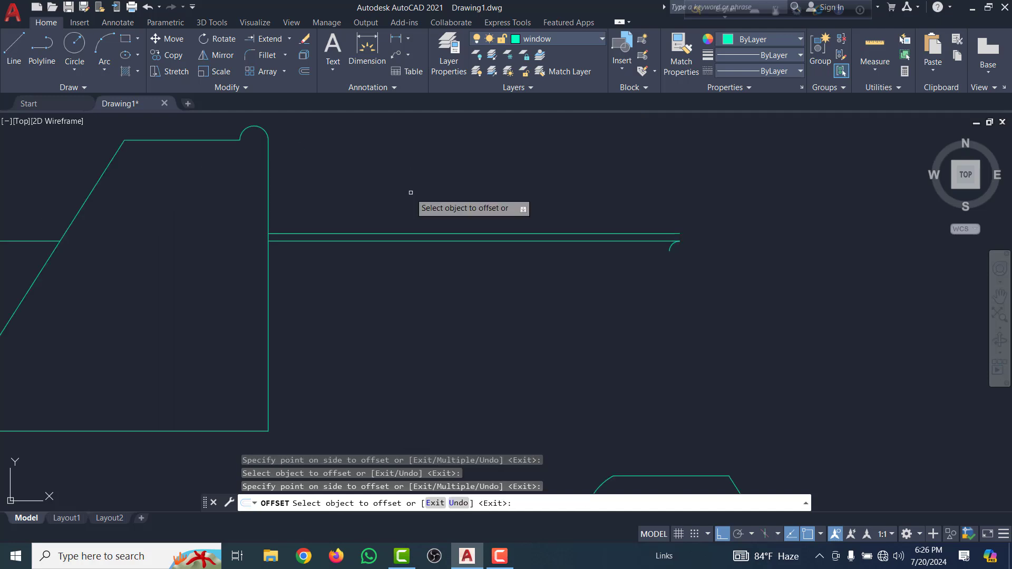
scroll(469, 211, "down", 4)
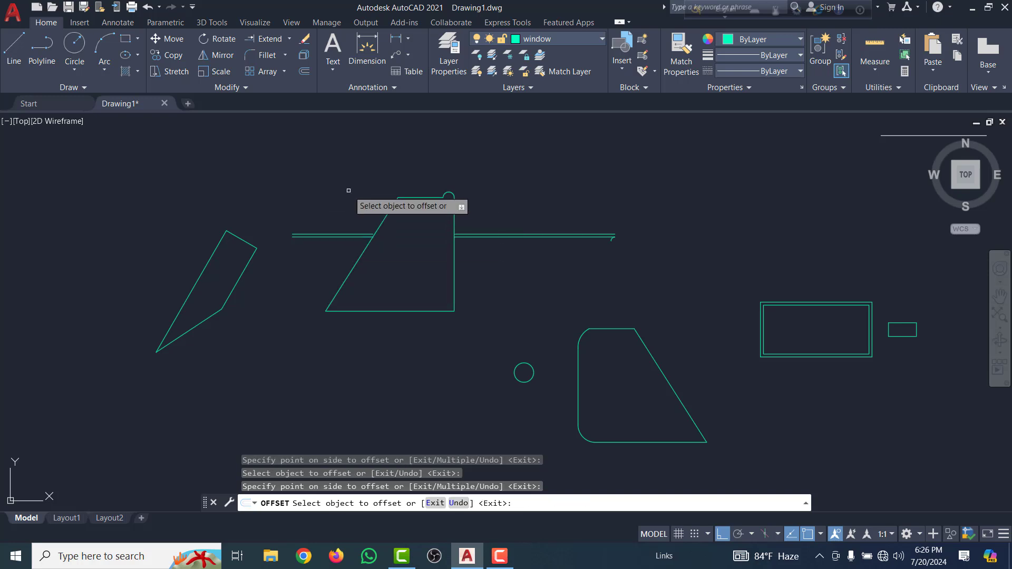
Offset the left trapezoid's outline, including its small corner bump, inward by 5 inches.
left_click(411, 310)
left_click(404, 270)
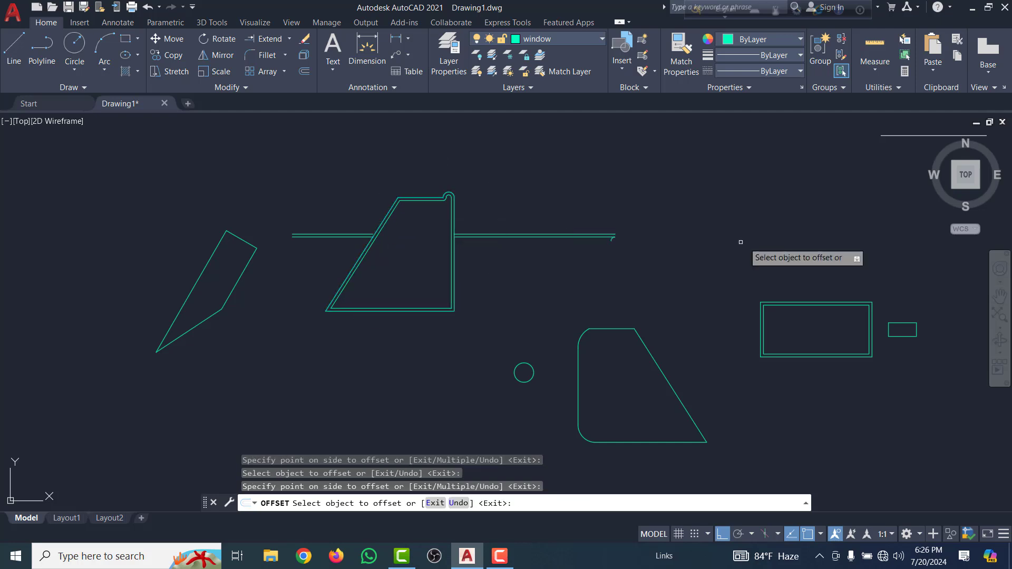
scroll(764, 295, "up", 4)
scroll(649, 234, "down", 6)
scroll(620, 288, "down", 3)
scroll(651, 250, "up", 5)
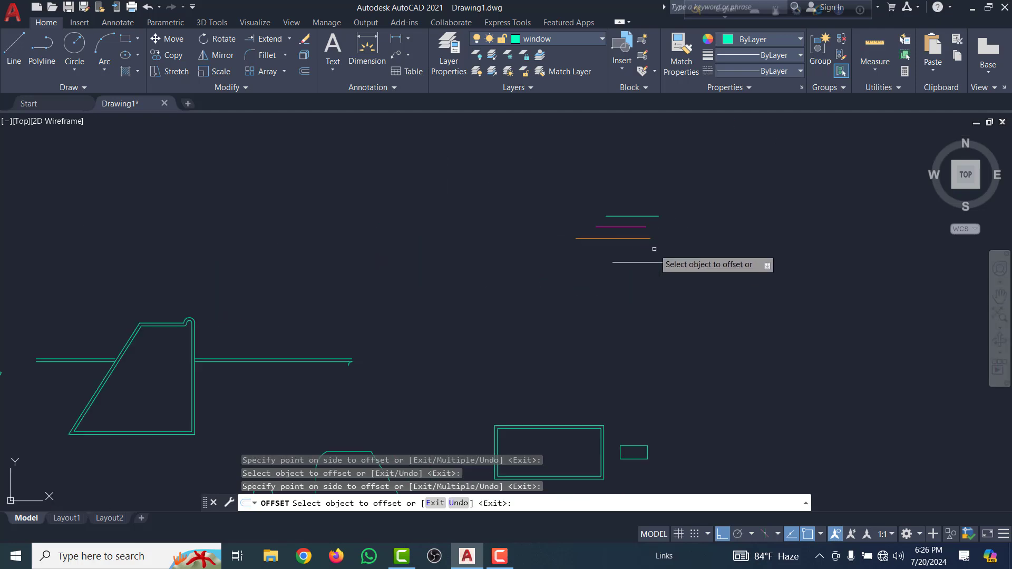
Explode the right trapezoid with the rounded corners into separate lines and arcs.
scroll(626, 270, "down", 5)
scroll(619, 312, "up", 3)
scroll(580, 309, "up", 5)
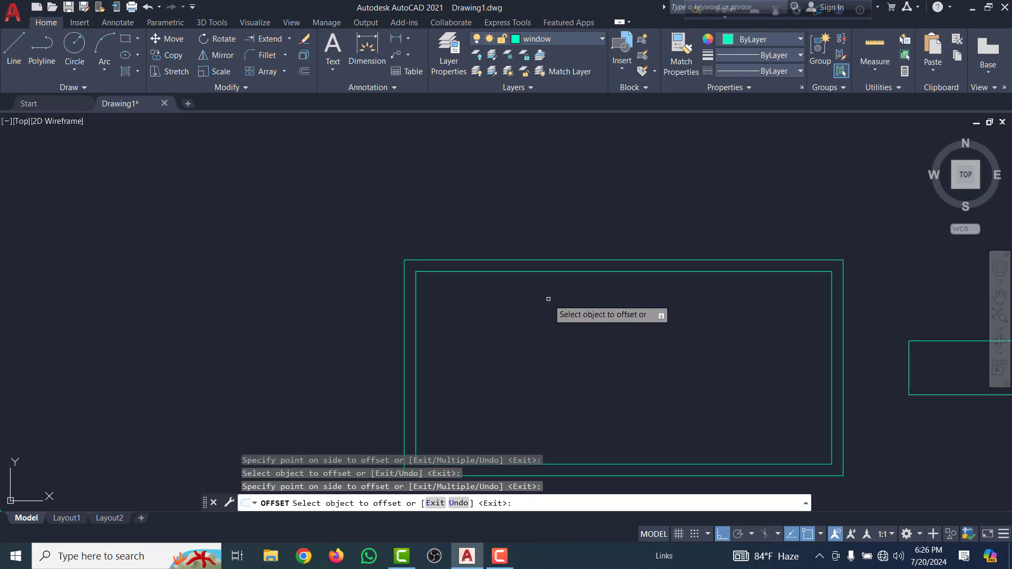
key("Escape")
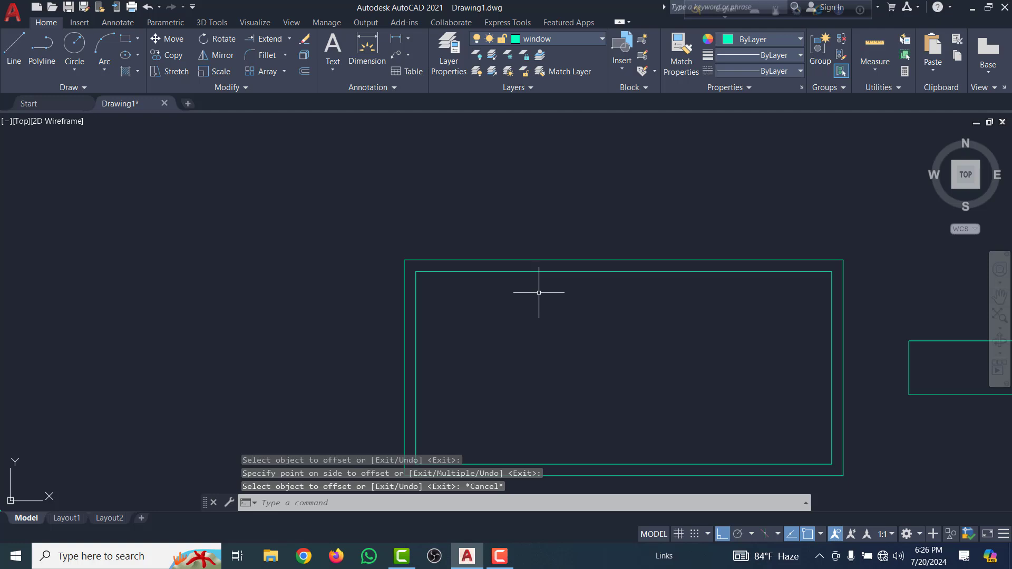
scroll(388, 311, "down", 3)
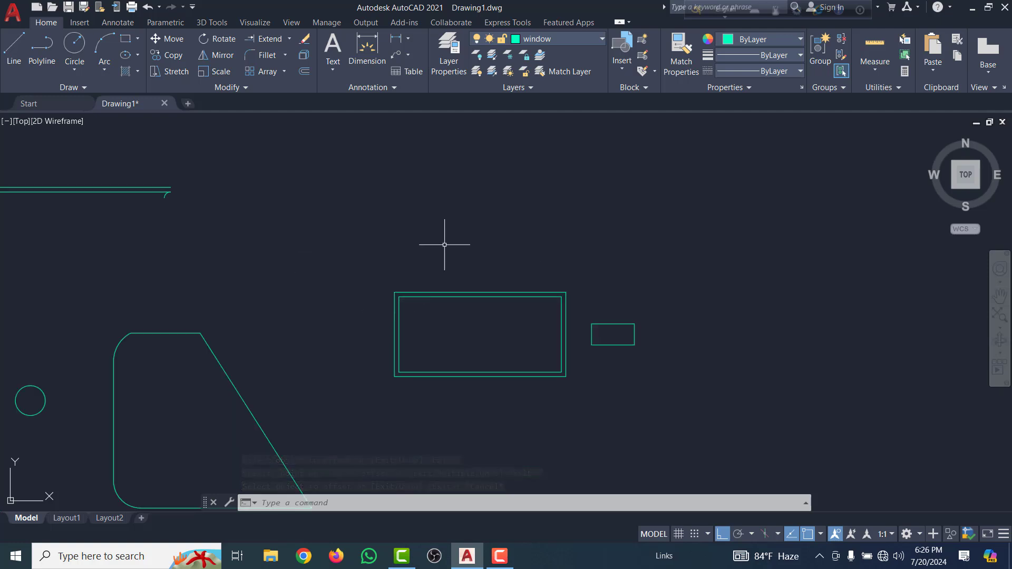
scroll(443, 253, "down", 4)
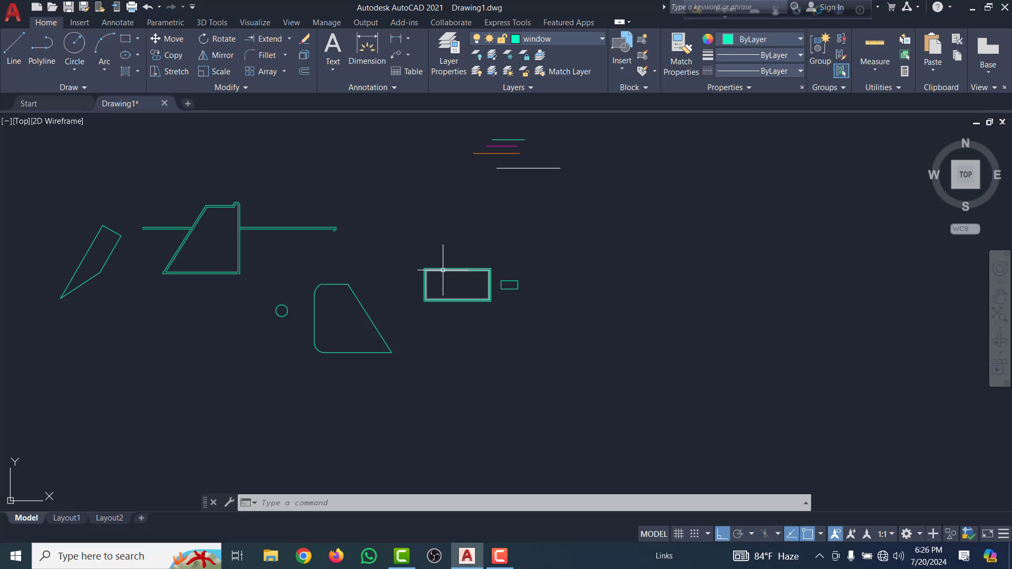
left_click(351, 294)
scroll(330, 307, "up", 6)
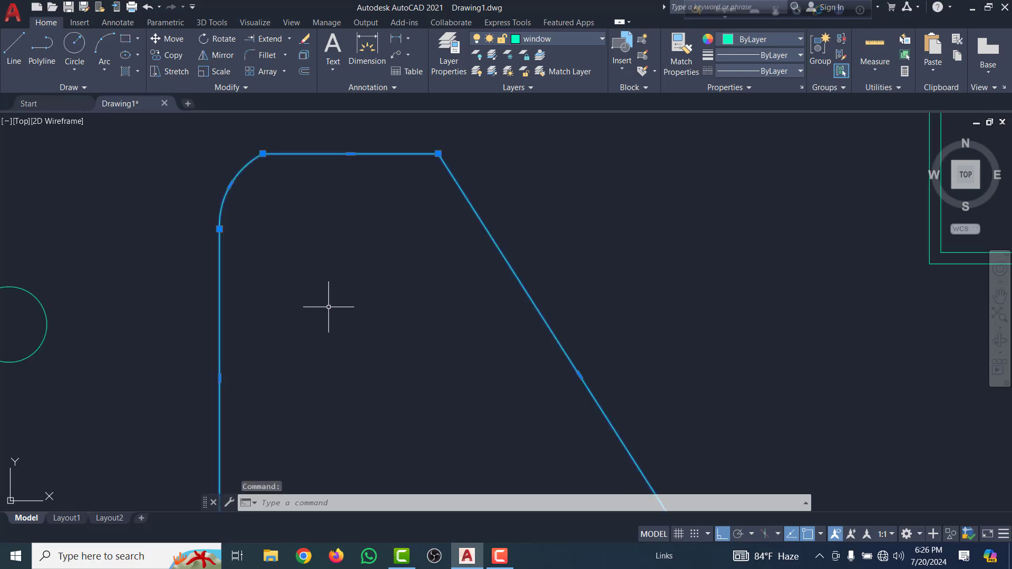
scroll(328, 307, "down", 4)
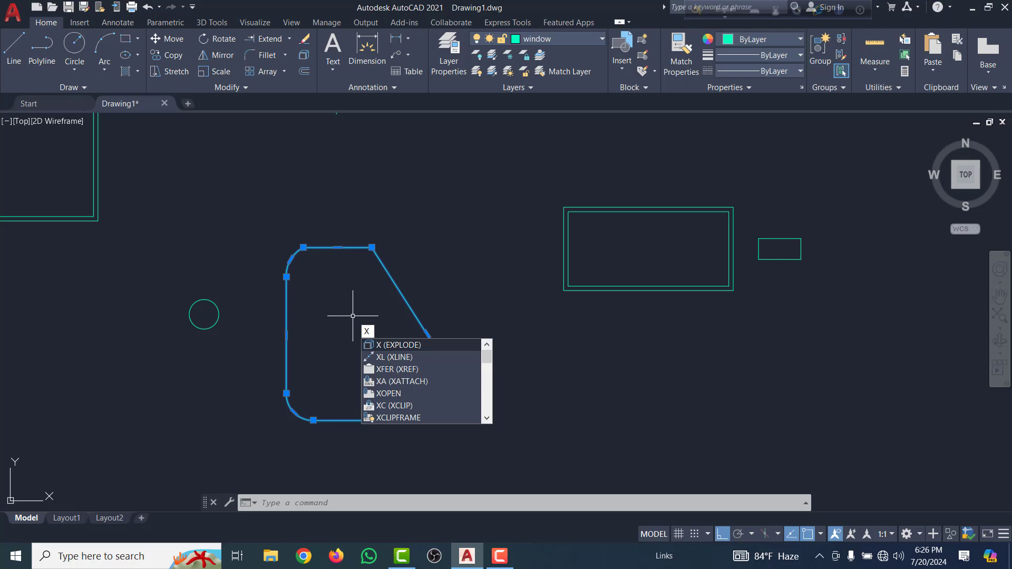
key("Return")
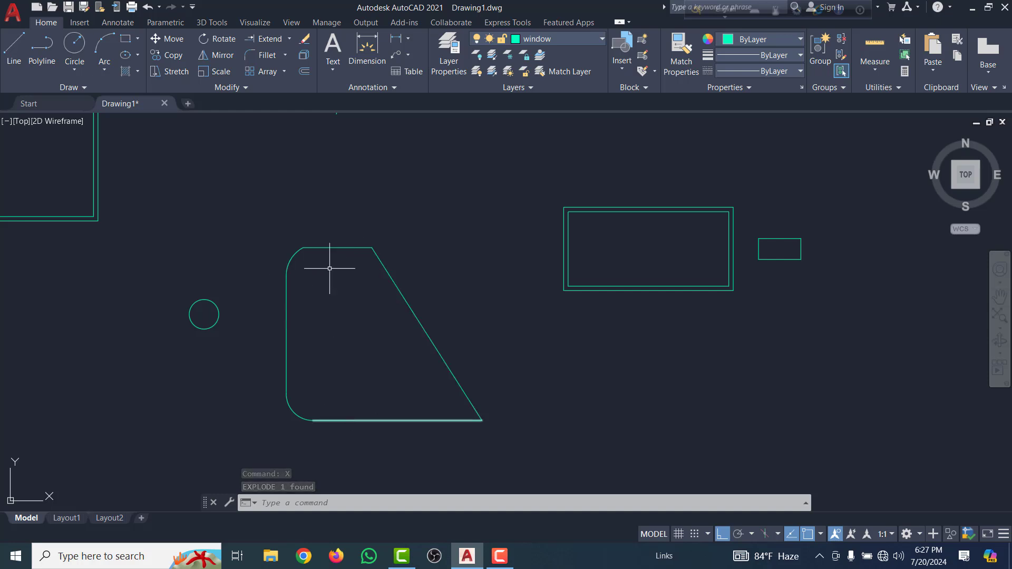
Offset the right trapezoid's bottom, slanted and left edges and its lower-left corner arc inward by 5 inches.
type("o")
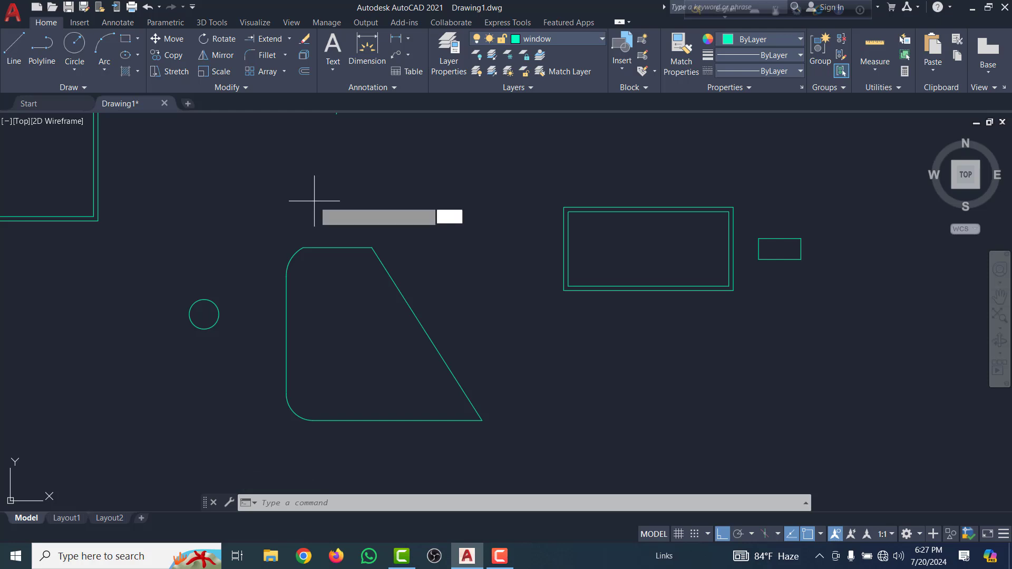
key("Return")
type("5")
key("Return")
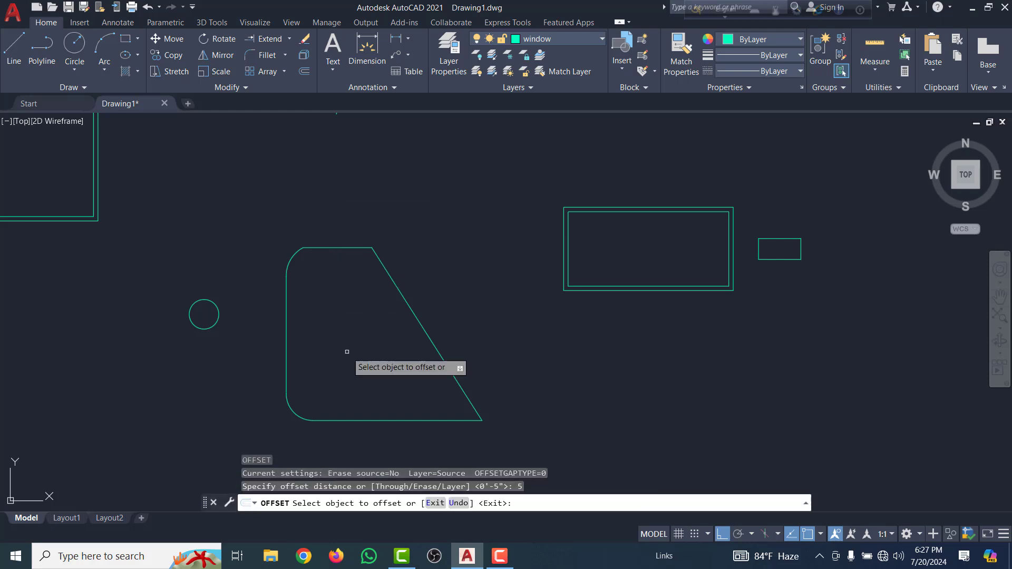
left_click(353, 421)
left_click(406, 369)
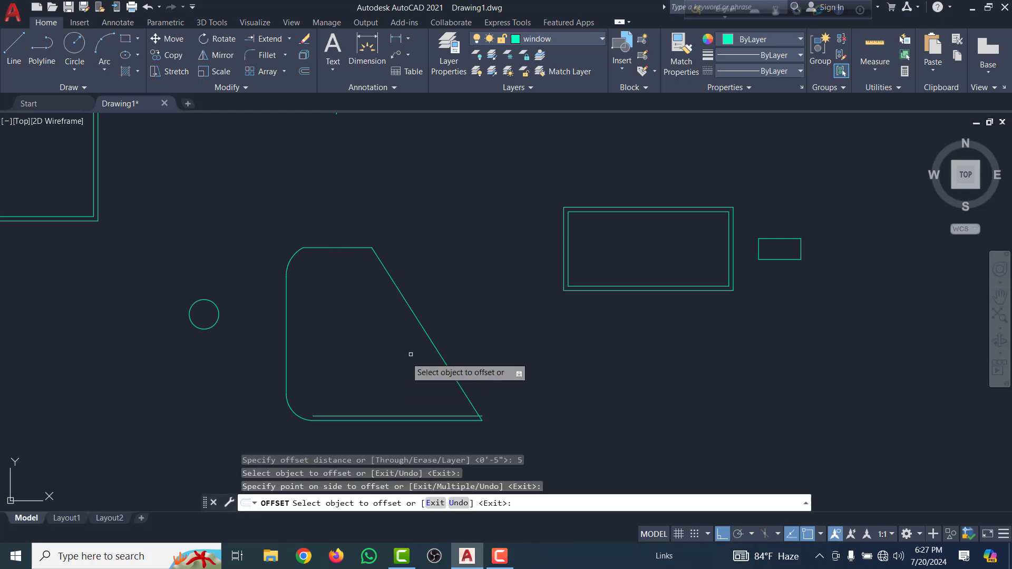
left_click(429, 339)
left_click(395, 353)
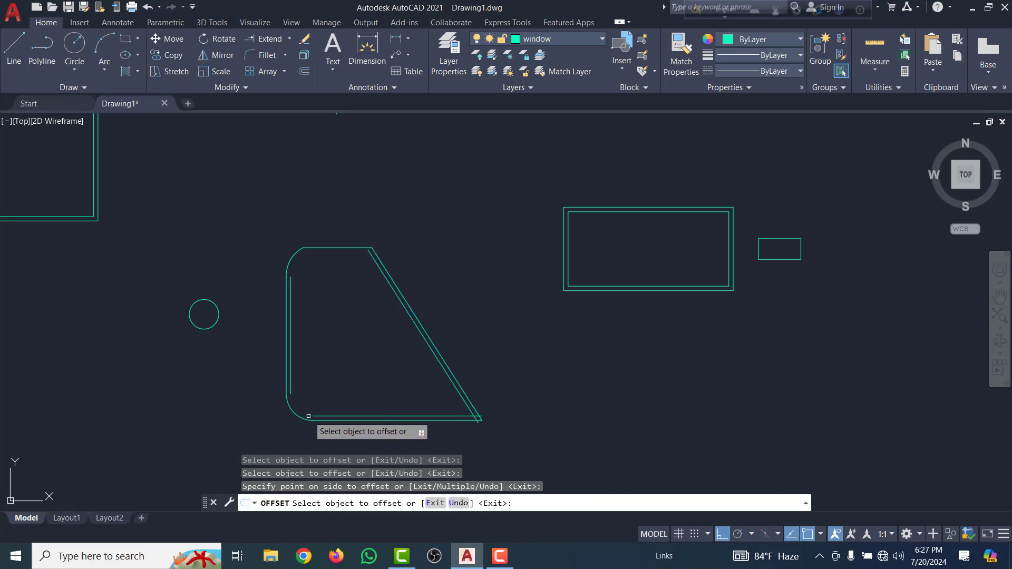
scroll(316, 428, "up", 2)
left_click(292, 411)
left_click(292, 411)
scroll(300, 342, "down", 2)
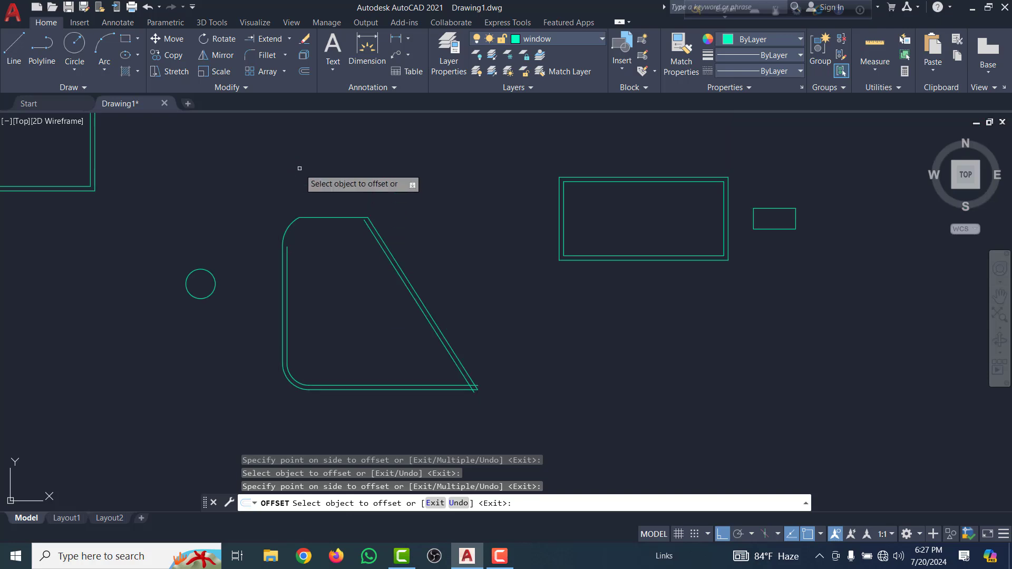
Offset the right trapezoid's top edge and upper-left corner arc inward by 5 inches.
scroll(319, 219, "up", 6)
left_click(319, 218)
left_click(335, 294)
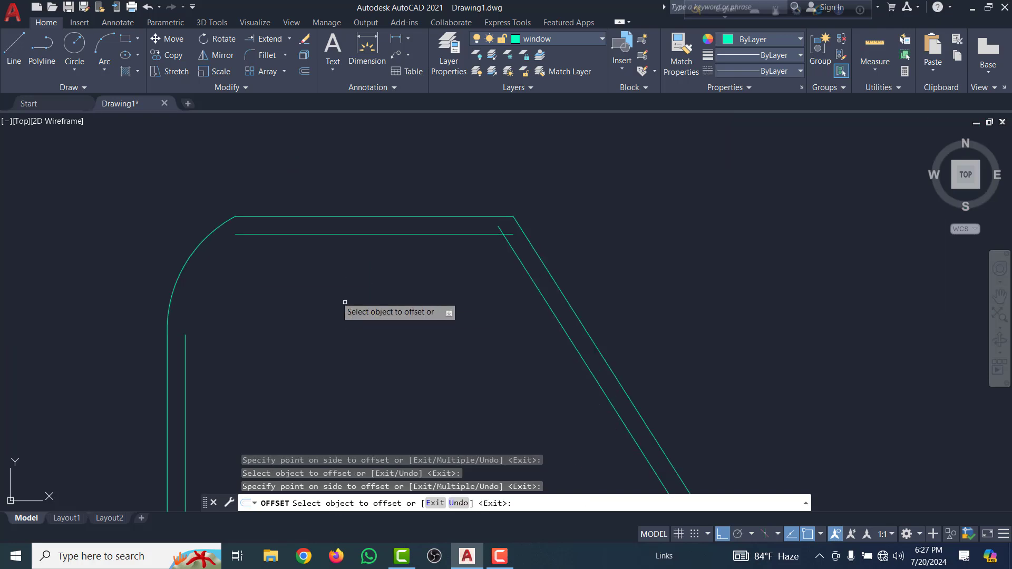
scroll(264, 296, "down", 2)
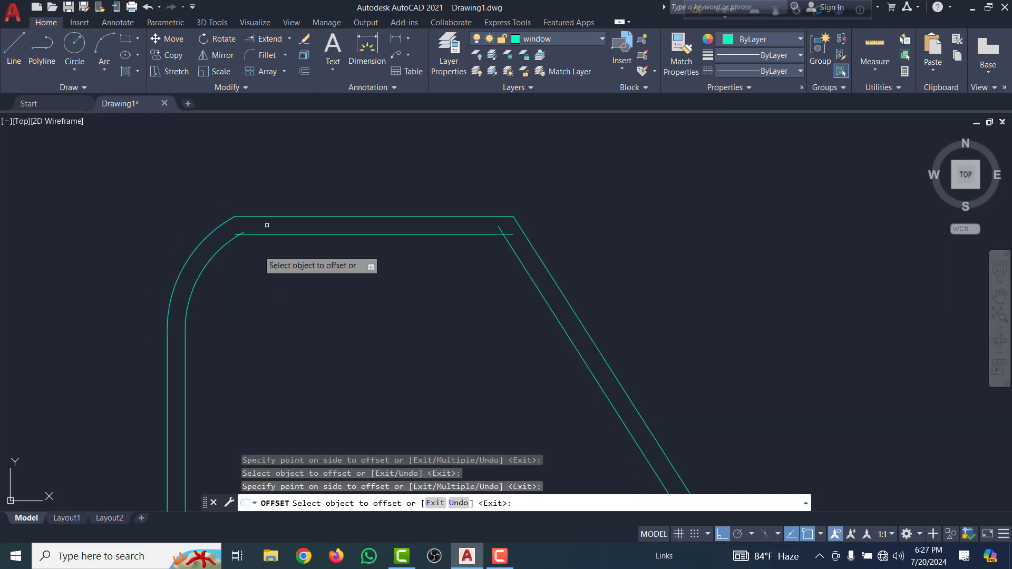
scroll(255, 239, "up", 6)
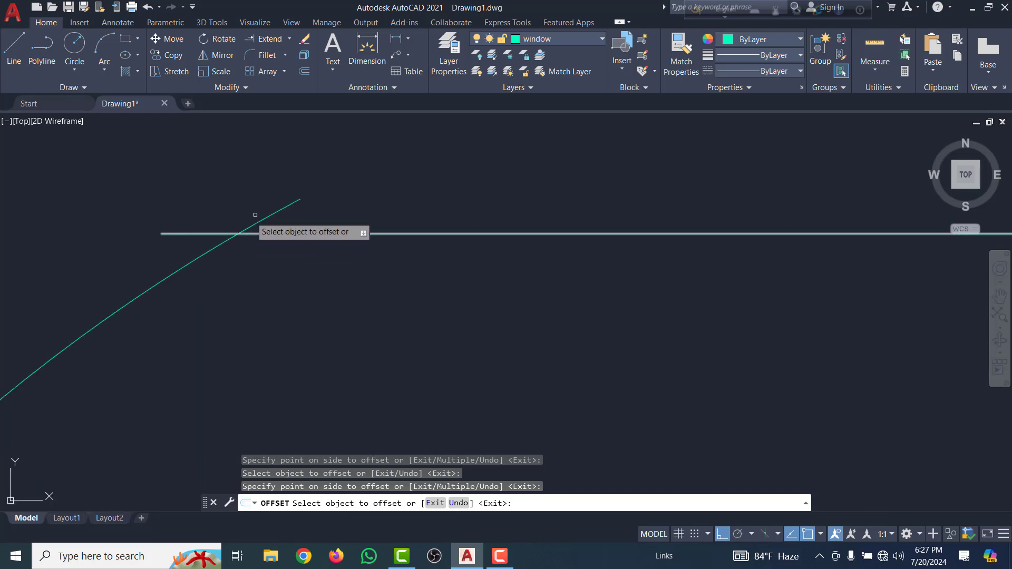
scroll(248, 232, "down", 3)
scroll(843, 233, "up", 1)
scroll(456, 287, "down", 1)
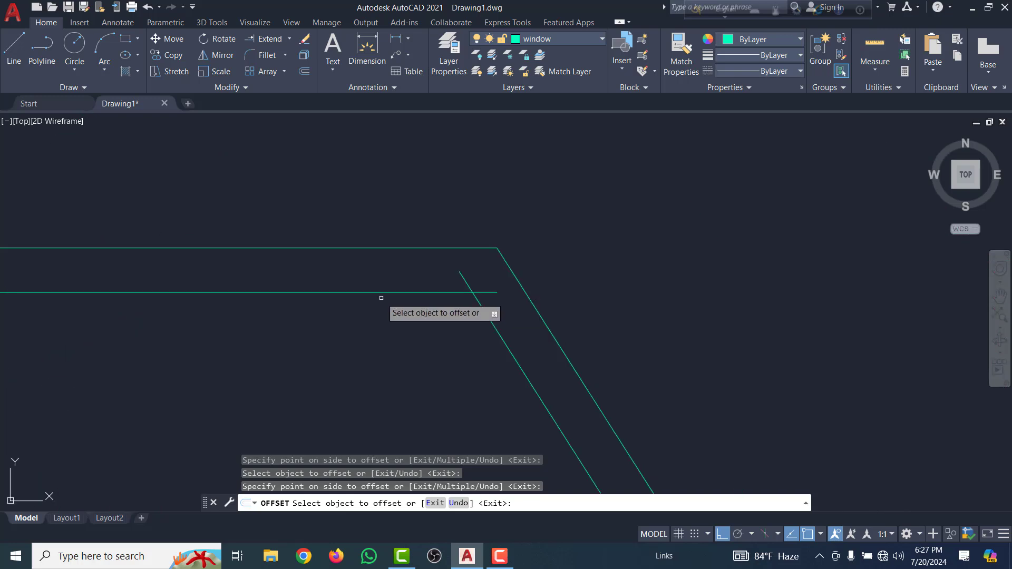
key("Escape")
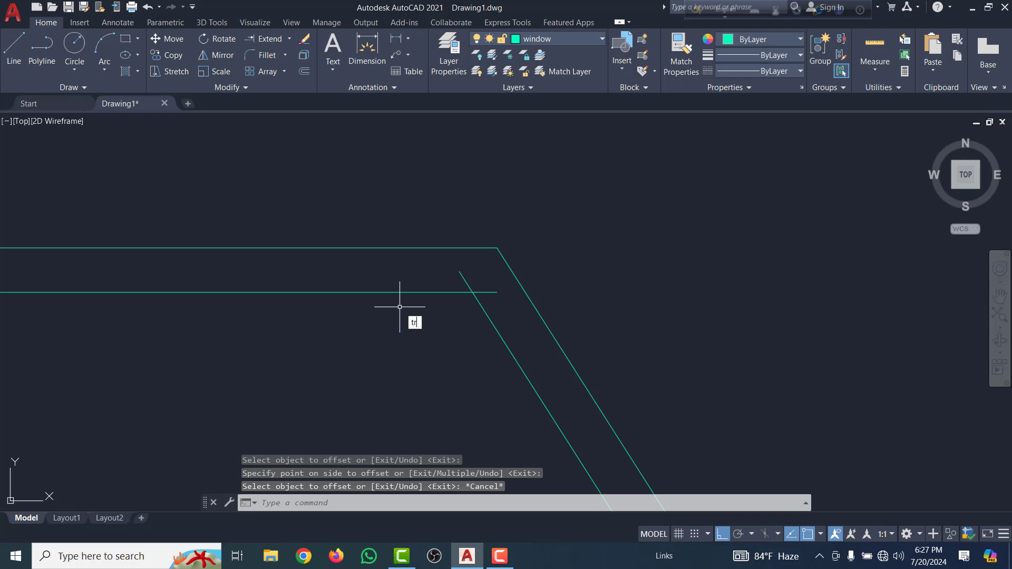
Trim the overshooting ends of the inner offset lines at the right trapezoid's upper-right corner.
key("Return")
scroll(452, 290, "up", 5)
left_click_drag(430, 346, 341, 300)
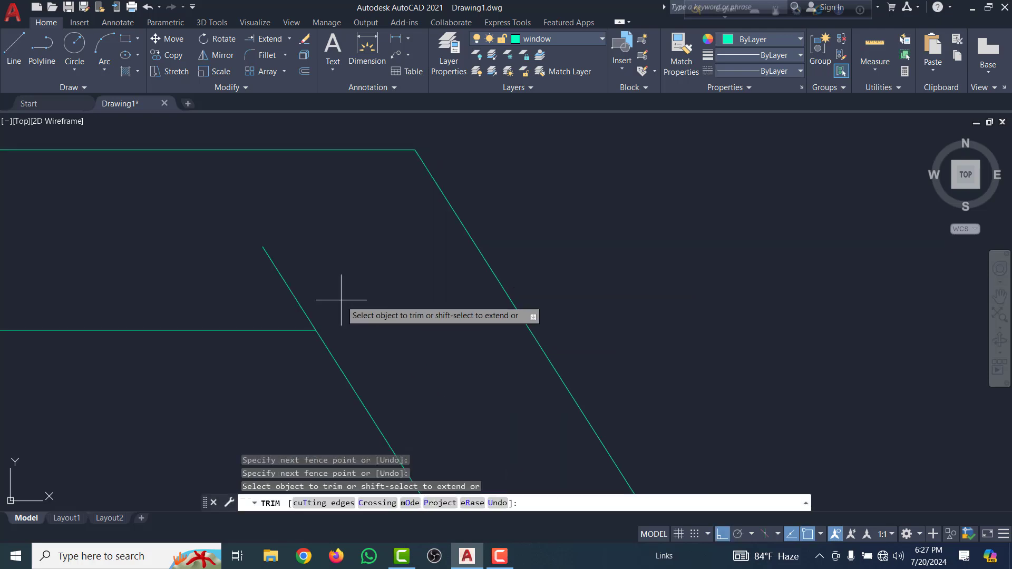
scroll(341, 300, "down", 5)
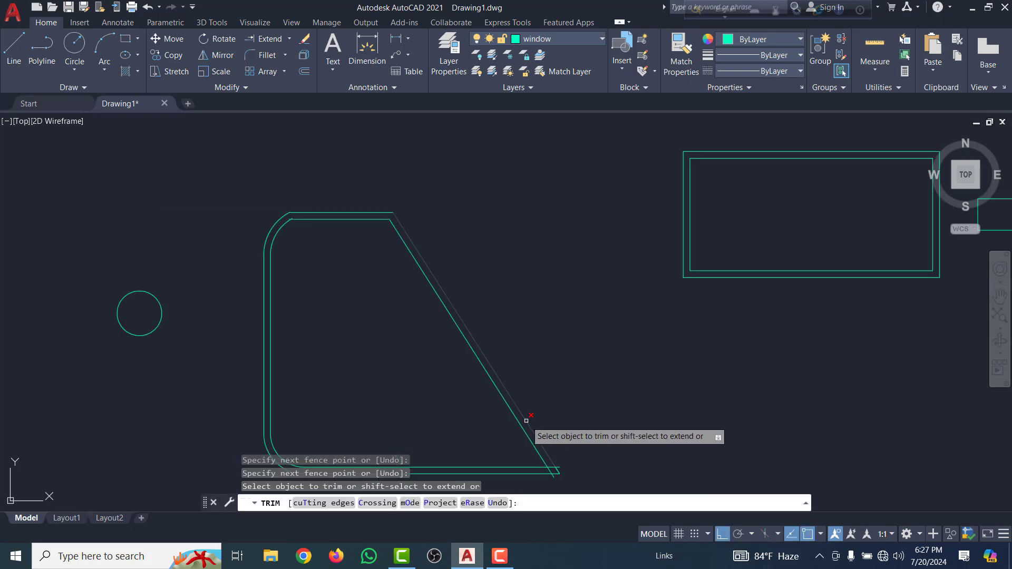
Trim the overshooting ends of the inner offset lines at the right trapezoid's lower-right corner.
scroll(455, 131, "up", 3)
scroll(488, 185, "down", 3)
scroll(455, 323, "up", 4)
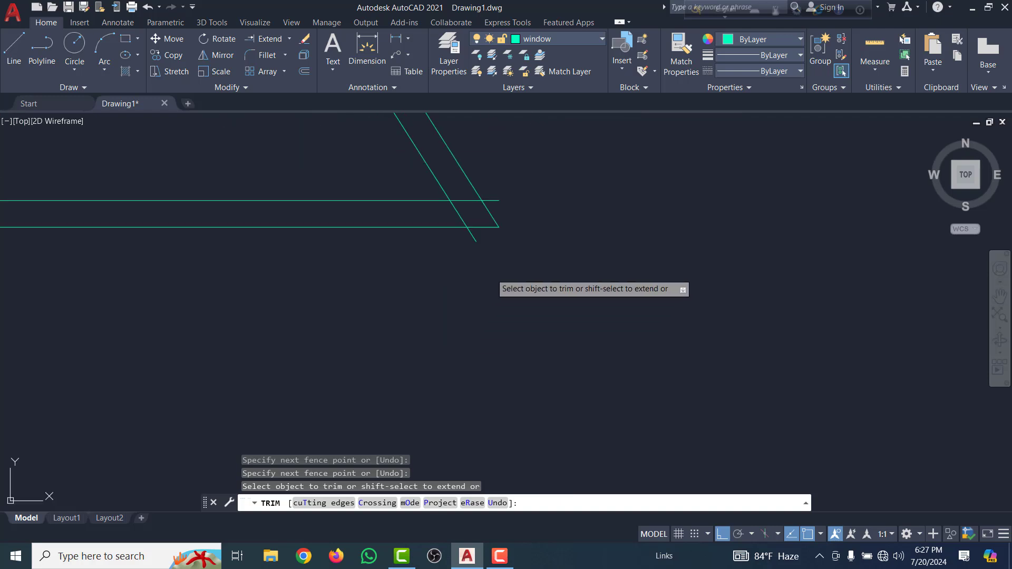
scroll(485, 210, "up", 3)
mouse_move(495, 172)
left_mouse_down()
mouse_move(521, 204)
mouse_move(521, 232)
left_mouse_up()
mouse_move(493, 278)
left_mouse_down()
mouse_move(405, 277)
mouse_move(474, 277)
left_mouse_up()
left_click_drag(405, 182, 375, 205)
scroll(525, 259, "down", 6)
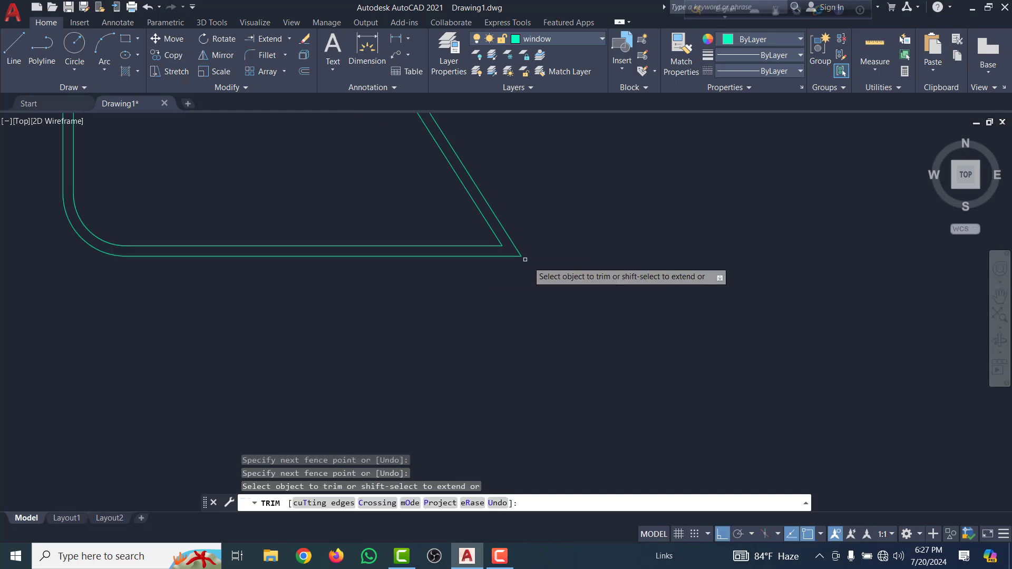
Trim the overlapping ends where the inner arc meets the inner top line at the right trapezoid's upper-left corner.
scroll(525, 259, "down", 4)
scroll(343, 233, "up", 5)
scroll(430, 219, "down", 4)
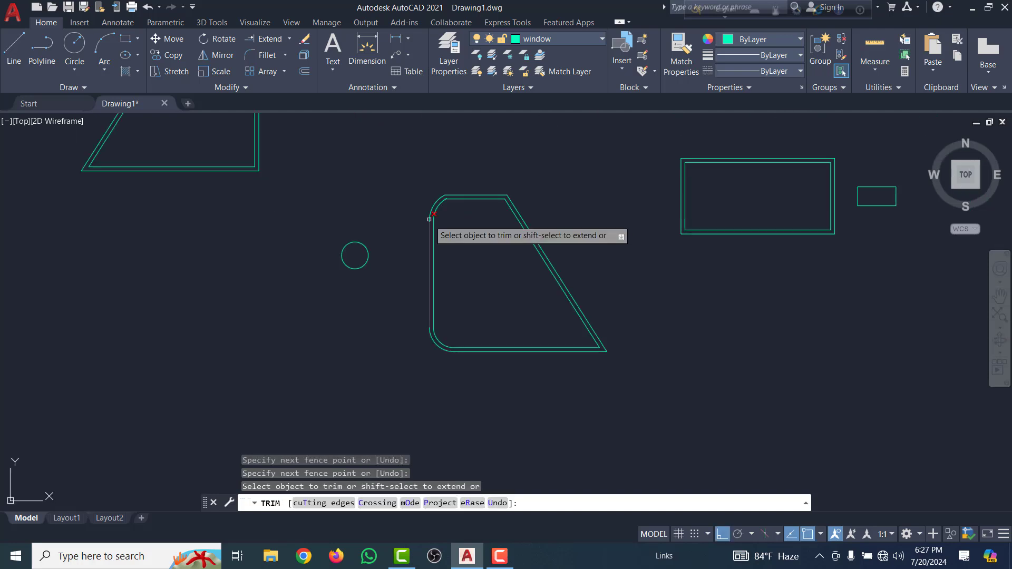
scroll(454, 205, "up", 10)
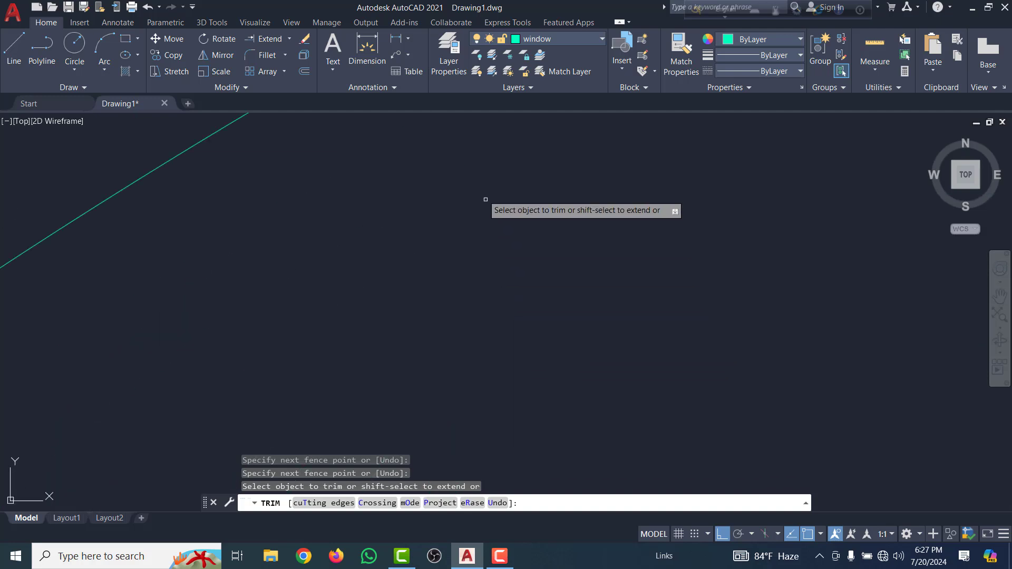
scroll(491, 232, "down", 8)
mouse_move(510, 200)
left_mouse_down()
mouse_move(285, 243)
mouse_move(280, 253)
left_mouse_up()
scroll(327, 232, "down", 3)
key("Escape")
scroll(295, 227, "down", 3)
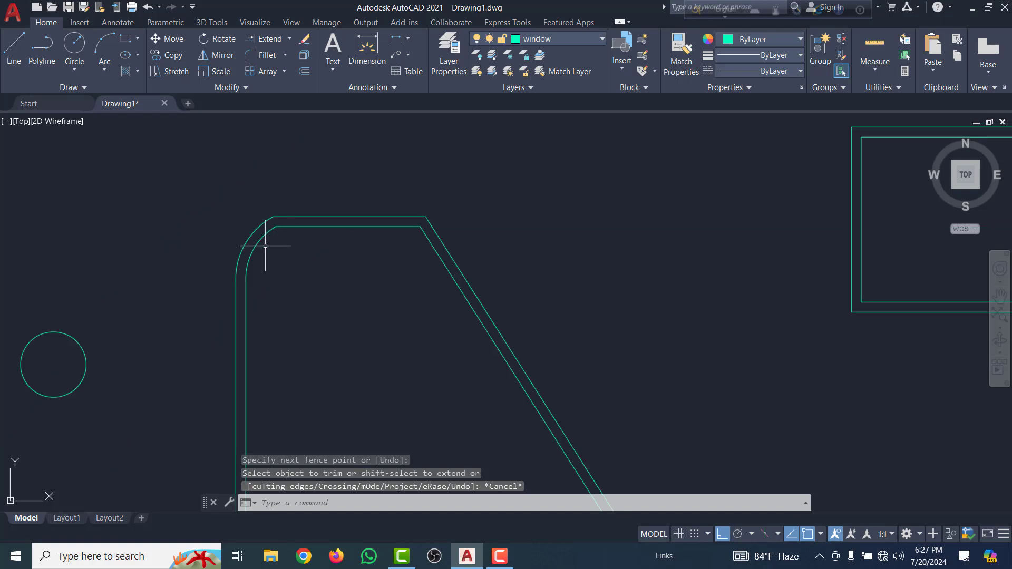
scroll(265, 246, "down", 6)
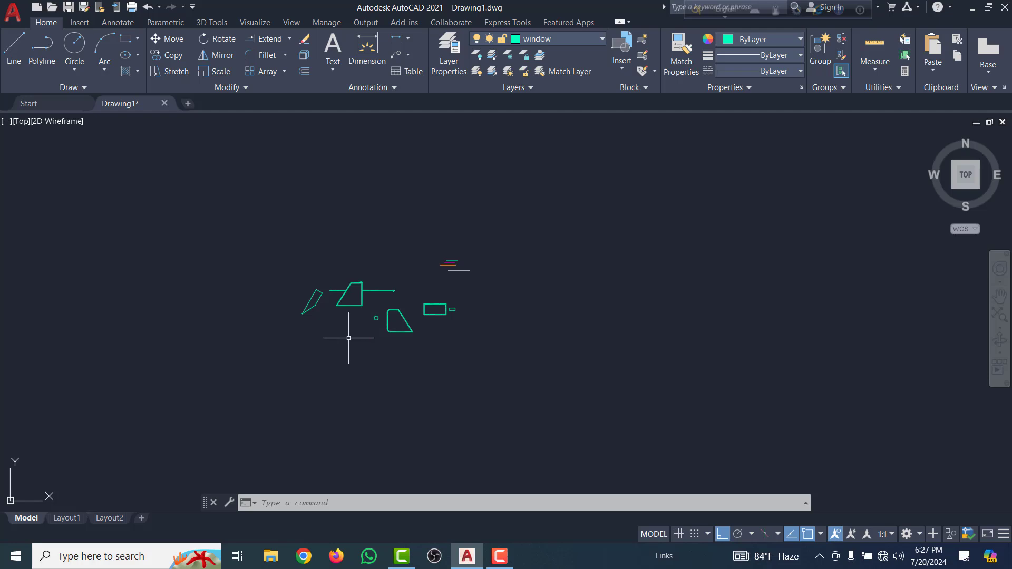
scroll(332, 302, "up", 6)
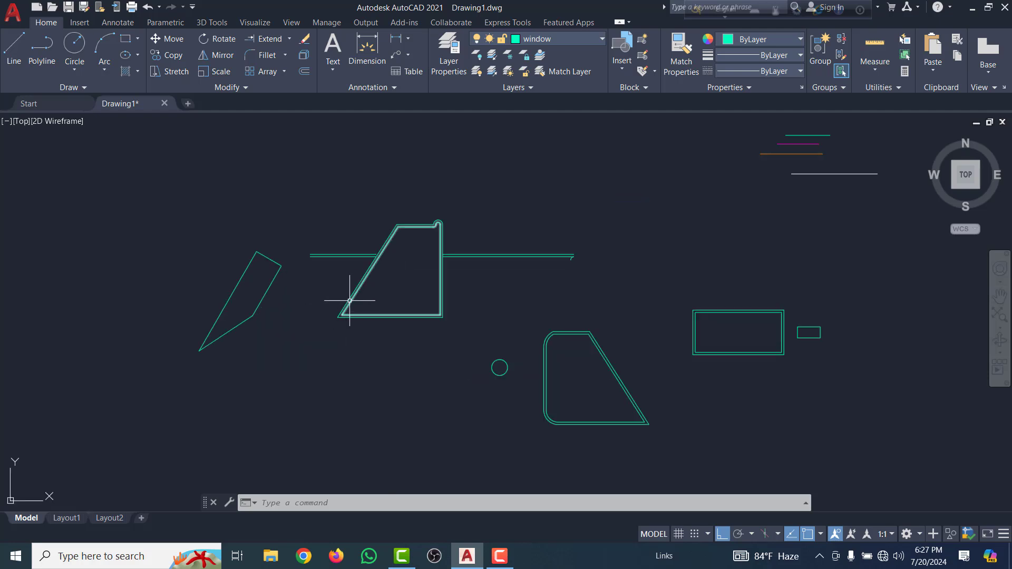